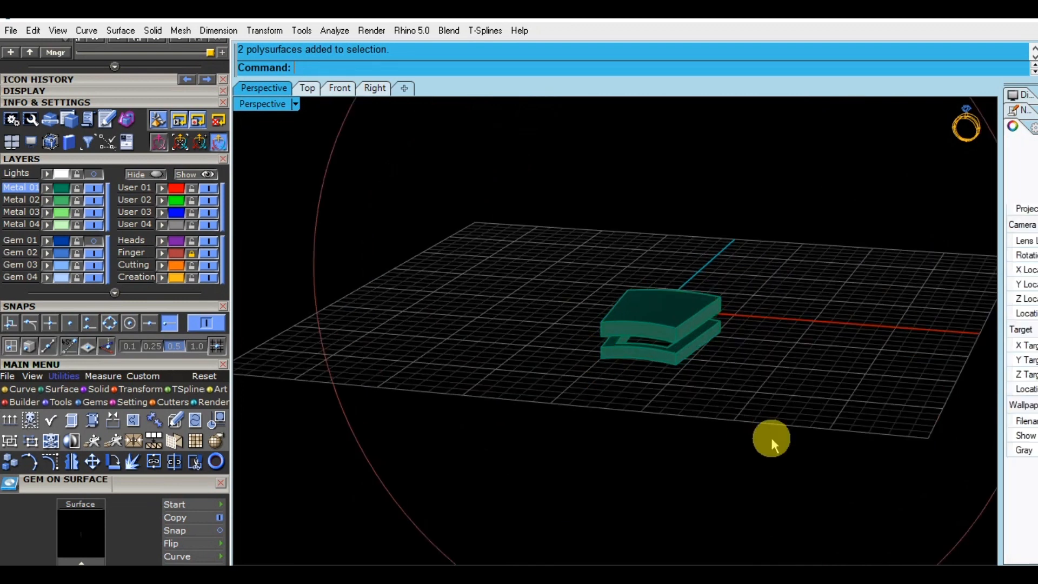
# Step: Select the two curved plates and save them to project slot 148
pyautogui.click(1029, 477)
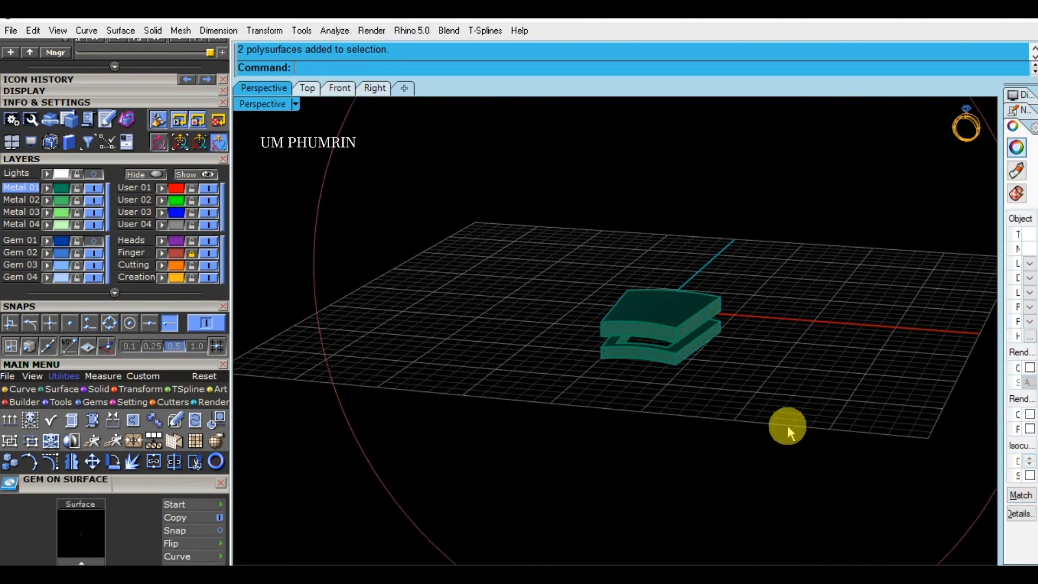
pyautogui.scroll(3, 157, 203)
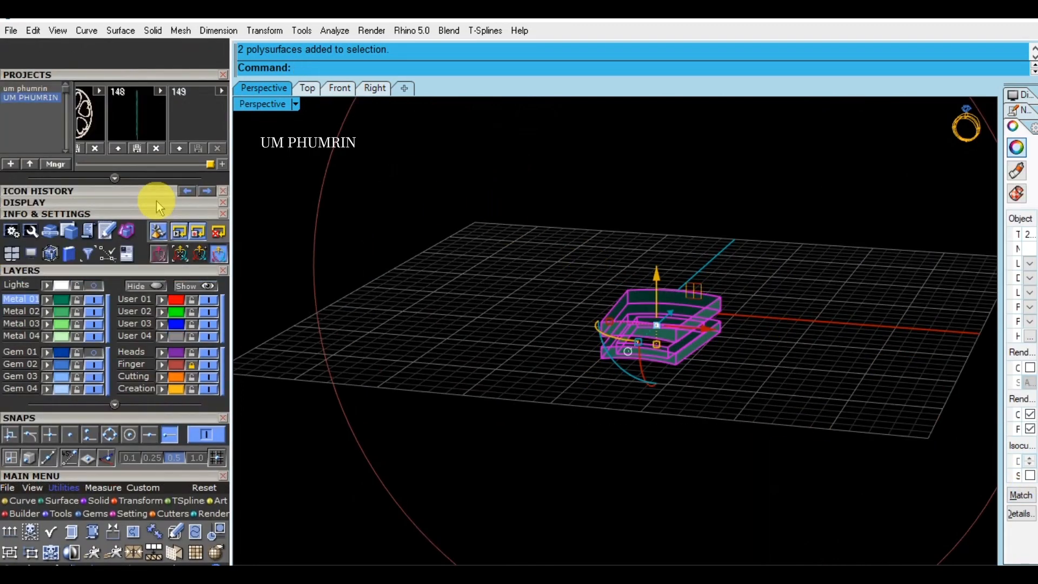
pyautogui.click(118, 147)
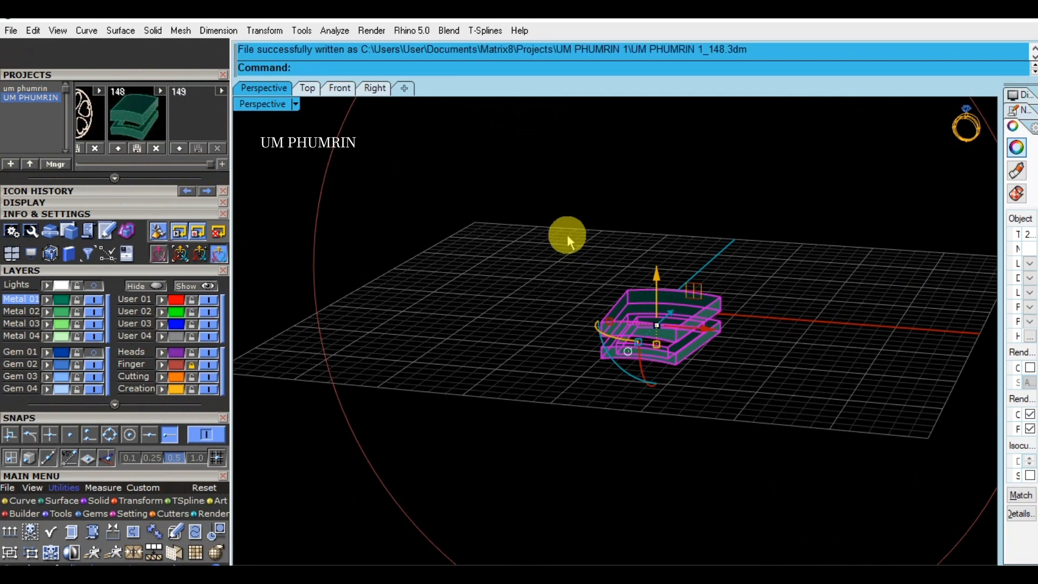
# Step: Group the two curved plates and show them in the top view
pyautogui.scroll(-3, 568, 230)
pyautogui.moveTo(559, 227); pyautogui.dragTo(610, 338, button='right')
pyautogui.press('Delete')
pyautogui.click(308, 90)
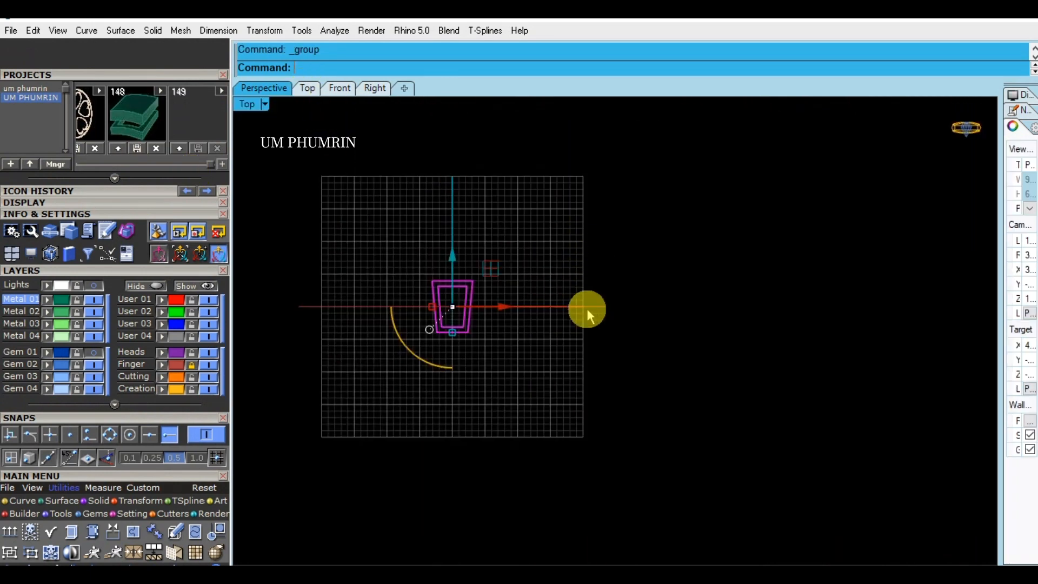
pyautogui.click(427, 362)
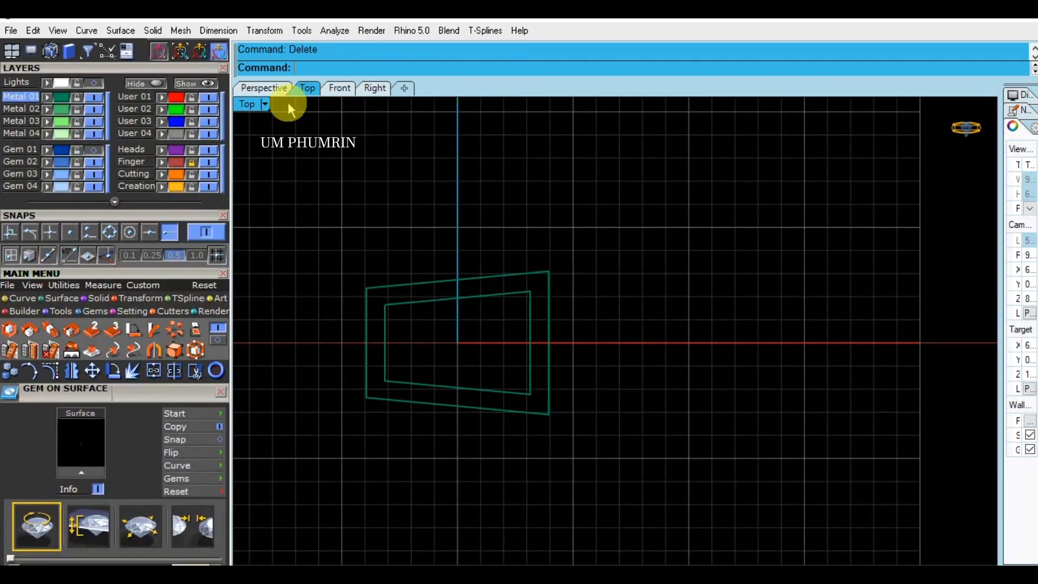
pyautogui.click(265, 88)
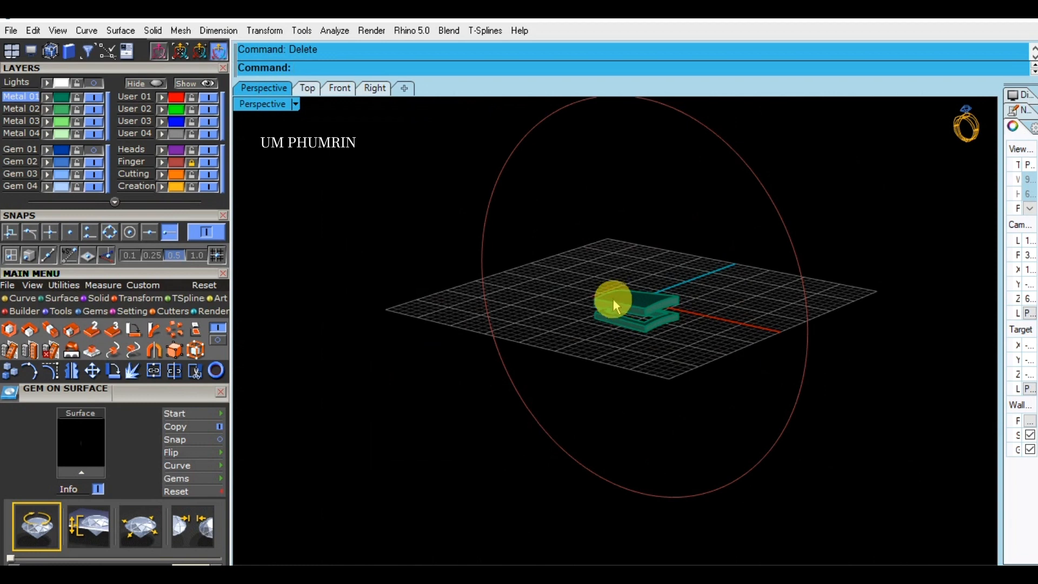
pyautogui.click(311, 89)
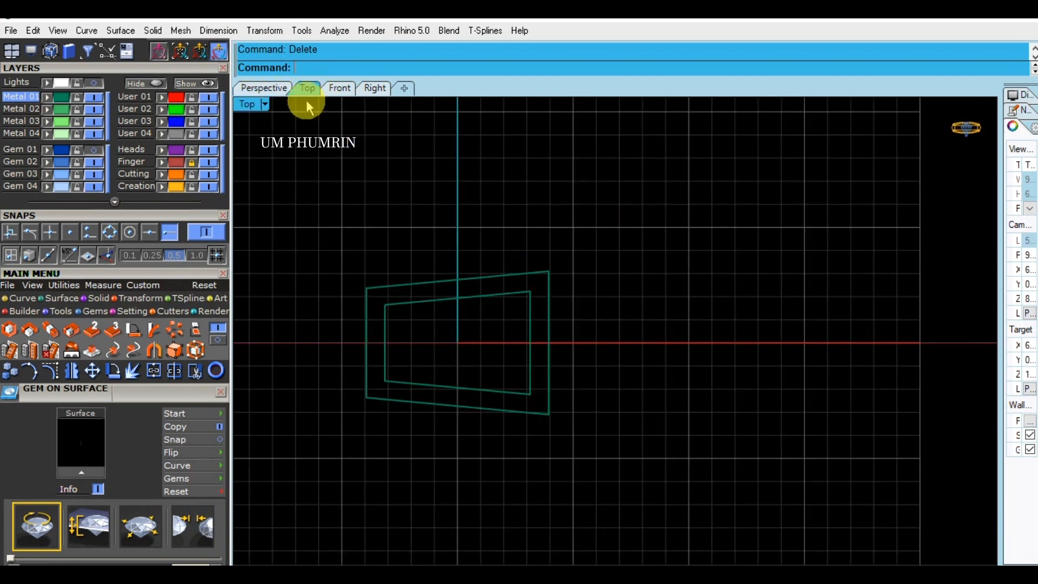
pyautogui.click(280, 91)
pyautogui.moveTo(608, 294); pyautogui.dragTo(703, 288, button='right')
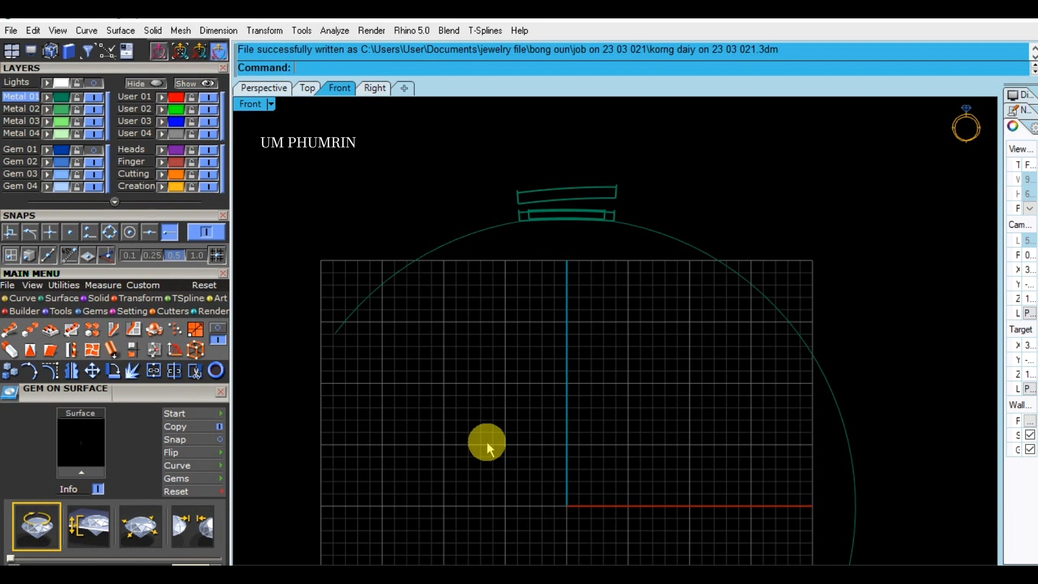
# Step: Try arraying the two plates along the open oval curve with 15 items and Freeform orientation, and undo the array
pyautogui.scroll(-5, 677, 368)
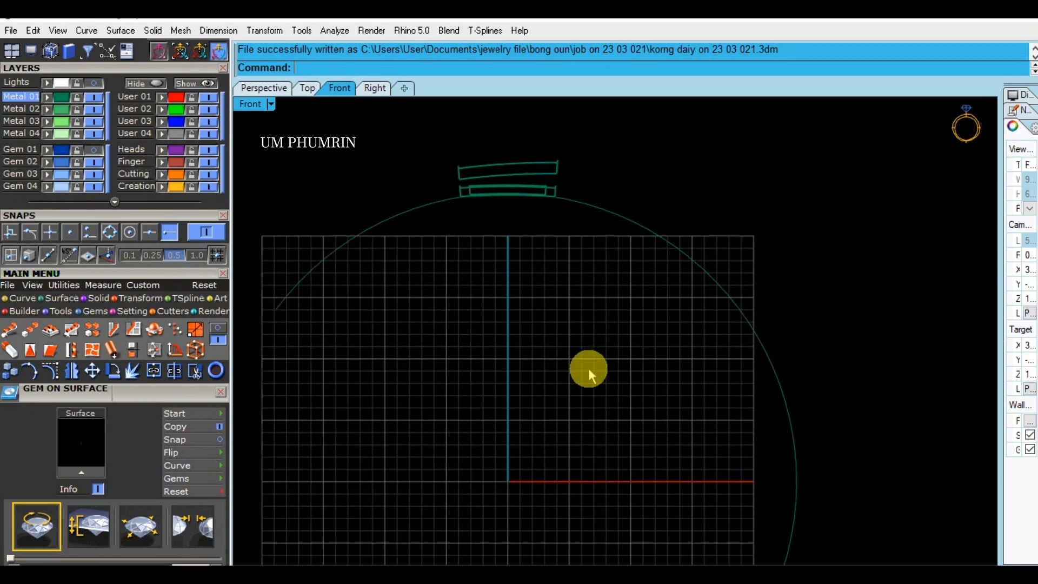
pyautogui.click(263, 88)
pyautogui.moveTo(612, 209); pyautogui.dragTo(651, 254, button='right')
pyautogui.moveTo(506, 184); pyautogui.dragTo(705, 277)
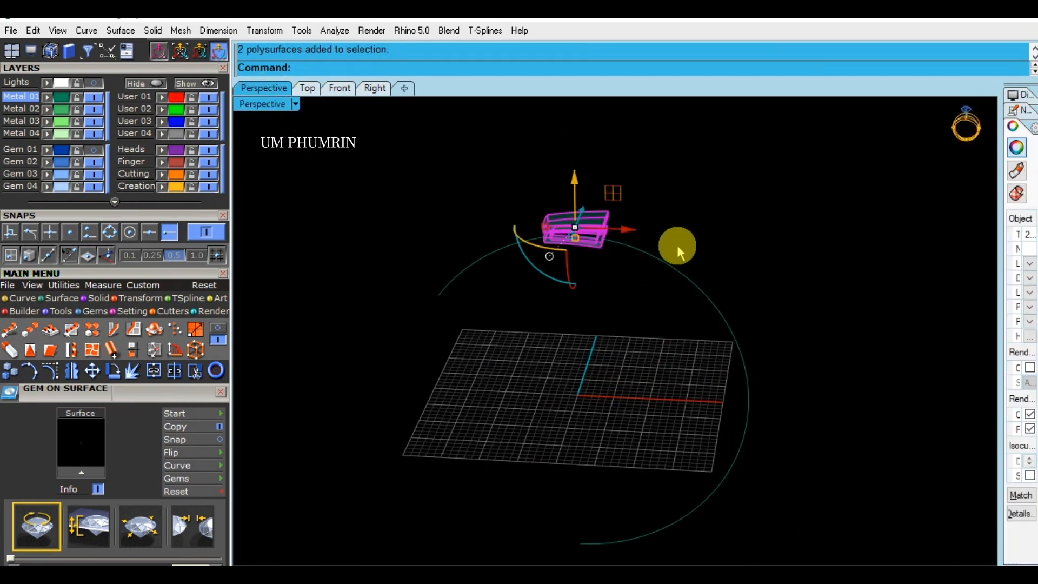
pyautogui.moveTo(669, 242); pyautogui.dragTo(618, 264, button='right')
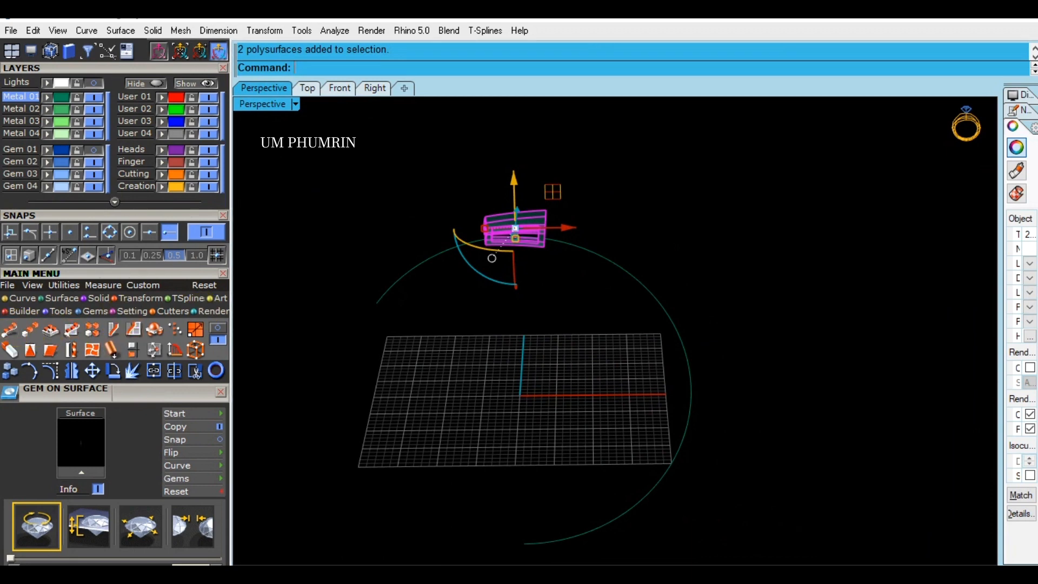
pyautogui.click(586, 246)
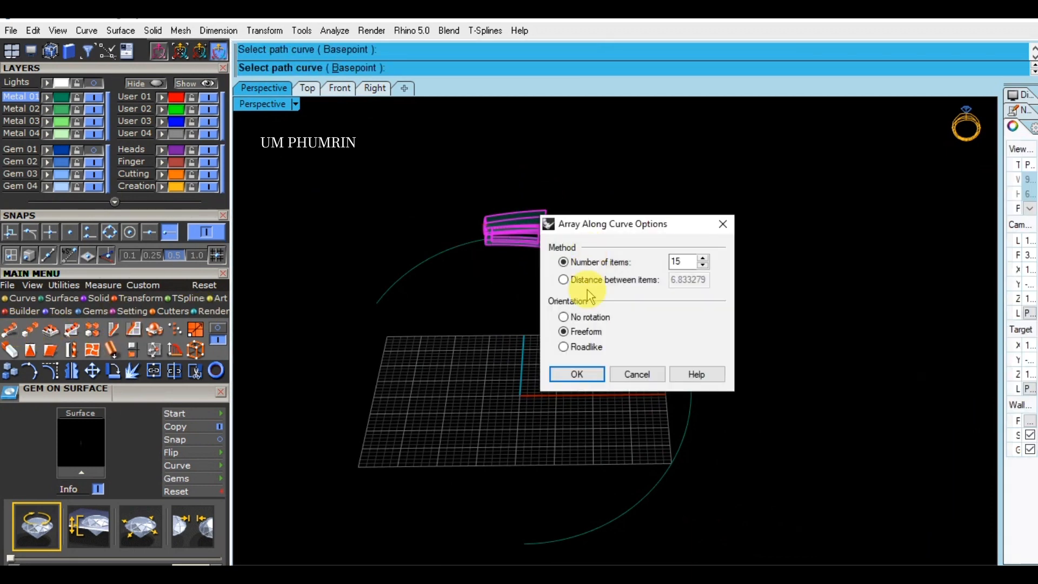
pyautogui.click(577, 375)
pyautogui.moveTo(569, 355); pyautogui.dragTo(587, 314, button='right')
pyautogui.scroll(5, 587, 313)
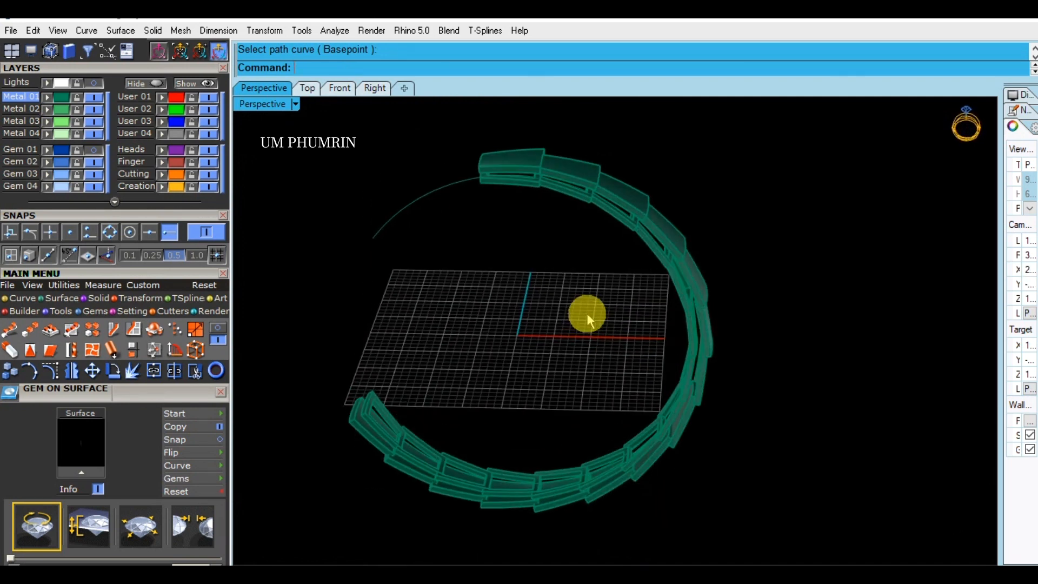
pyautogui.hotkey('ctrl', 'z')
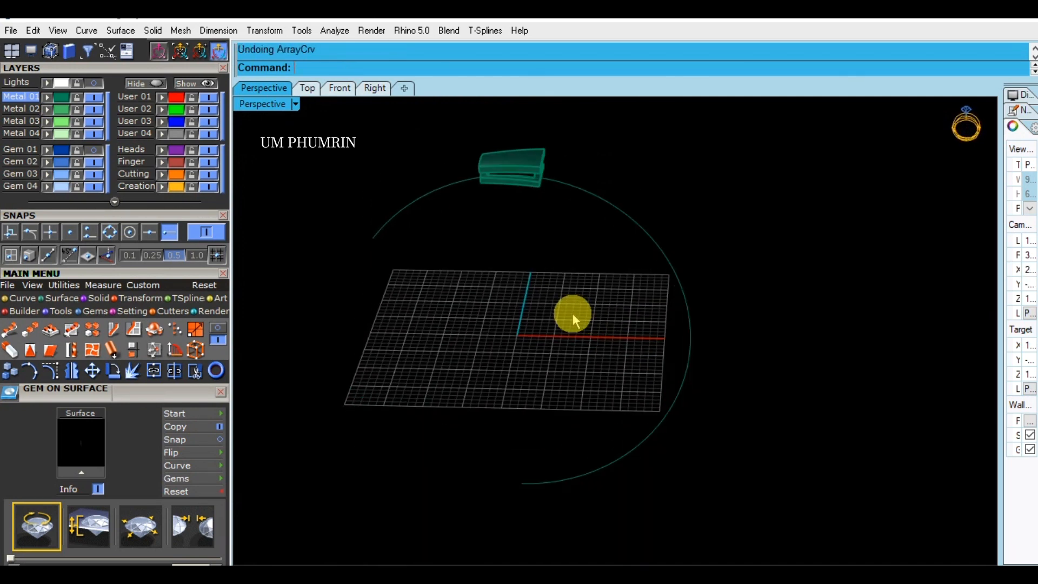
# Step: Bend the two plates symmetrically in the front view, with the spine starting at the curve's midpoint beneath them, so they curve slightly more
pyautogui.click(311, 90)
pyautogui.click(341, 88)
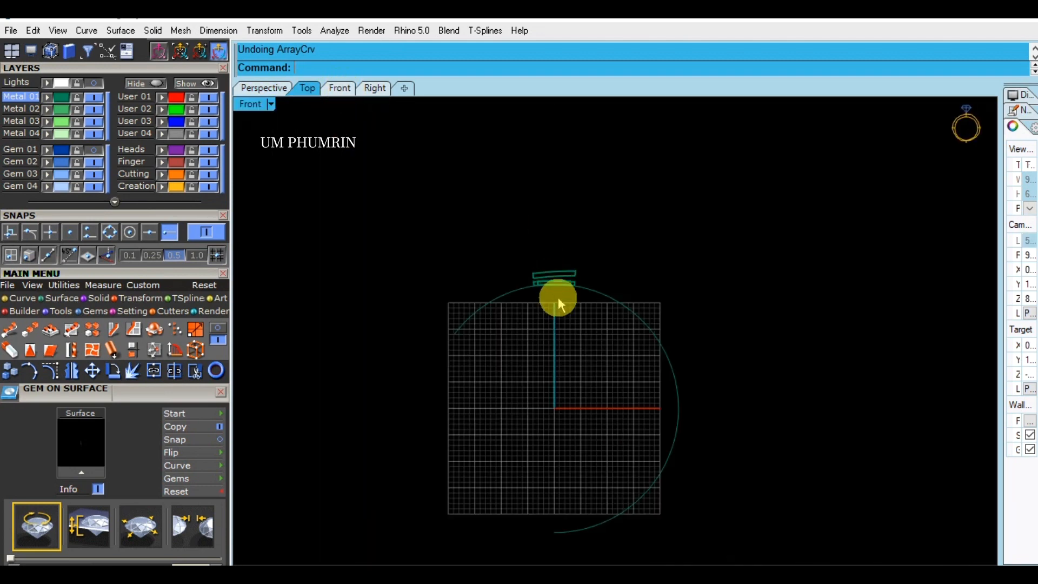
pyautogui.moveTo(428, 199); pyautogui.dragTo(690, 336)
pyautogui.scroll(8, 551, 288)
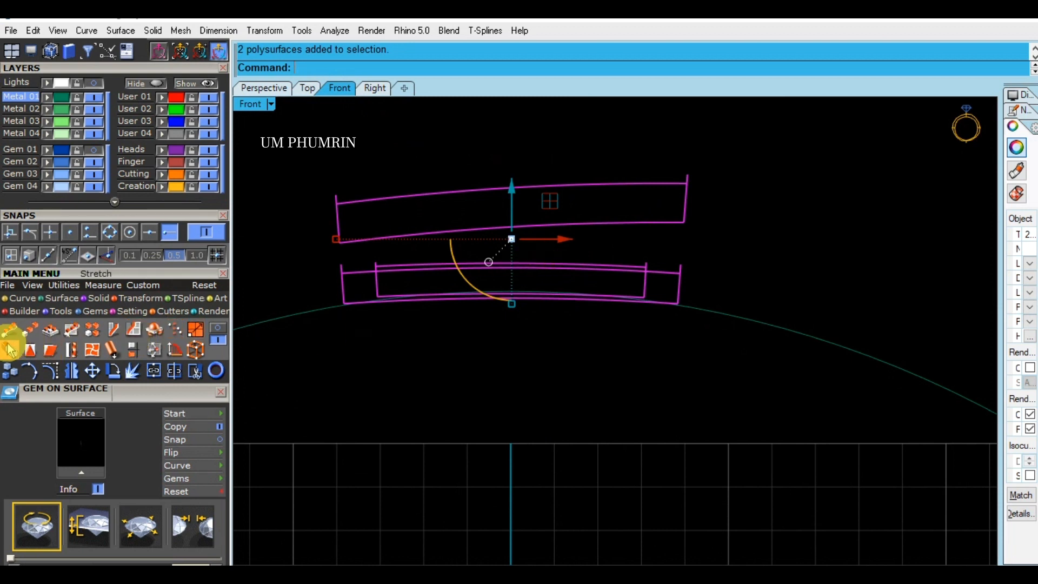
pyautogui.click(152, 346)
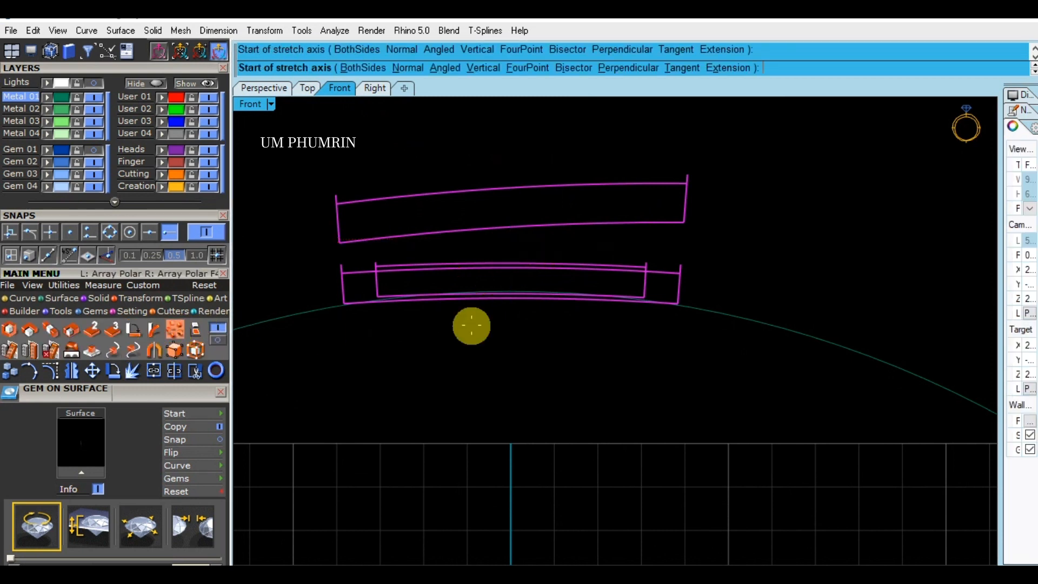
pyautogui.click(506, 296)
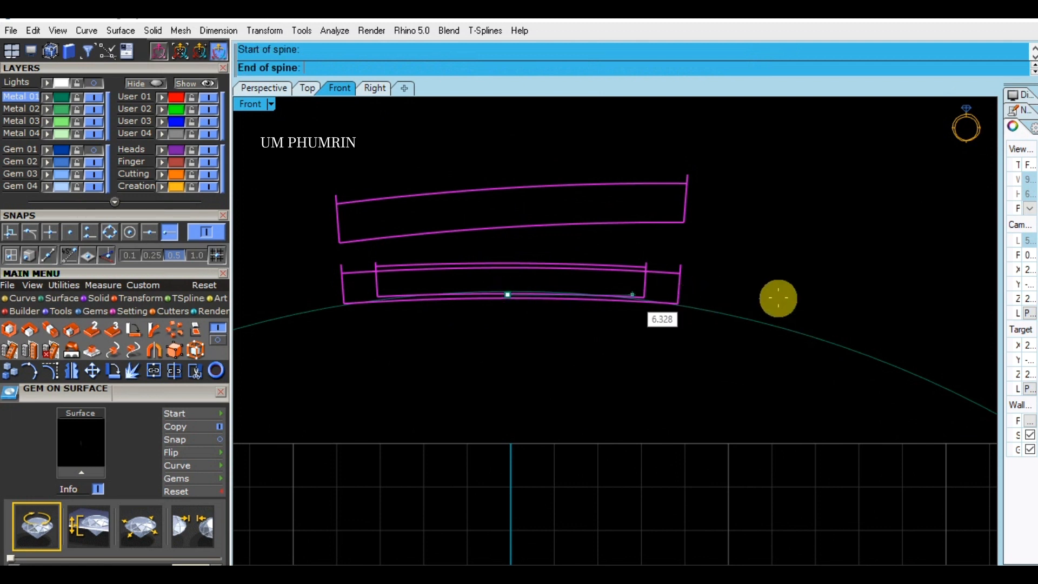
pyautogui.click(789, 295)
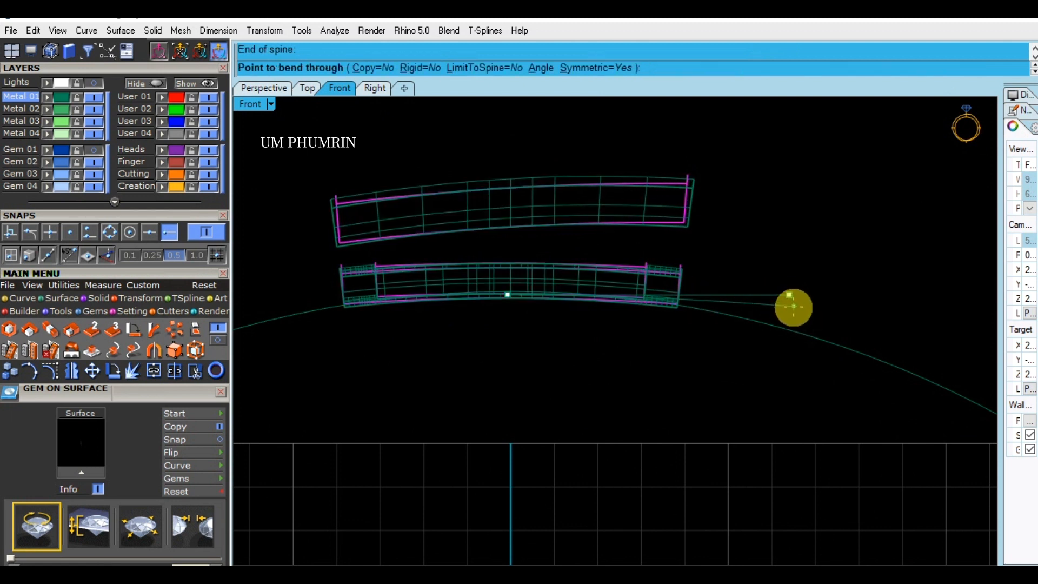
pyautogui.click(794, 302)
pyautogui.scroll(3, 511, 205)
pyautogui.moveTo(511, 205); pyautogui.dragTo(549, 210)
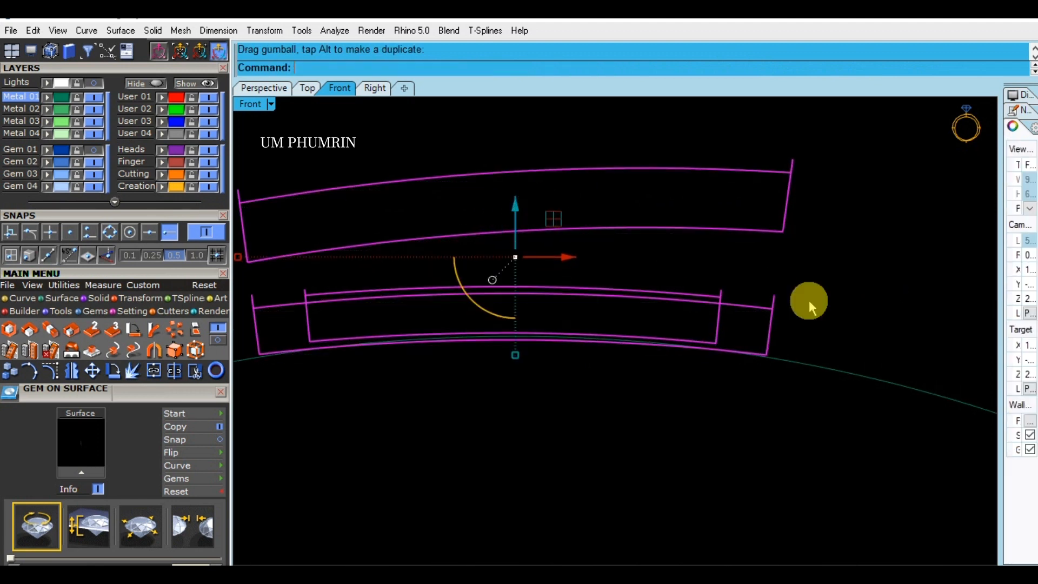
pyautogui.click(808, 301)
# Step: Try arraying the bent plates along the open curve with 15 items and Freeform orientation, and undo it
pyautogui.scroll(-8, 780, 302)
pyautogui.moveTo(720, 296); pyautogui.dragTo(579, 273, button='right')
pyautogui.moveTo(384, 180); pyautogui.dragTo(644, 312)
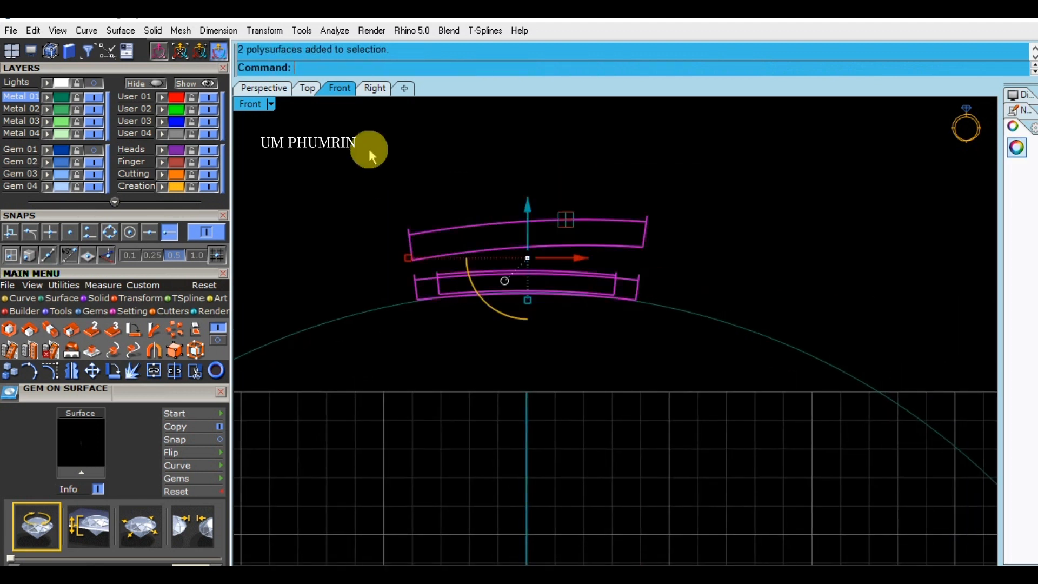
pyautogui.click(265, 88)
pyautogui.moveTo(736, 254); pyautogui.dragTo(680, 224, button='right')
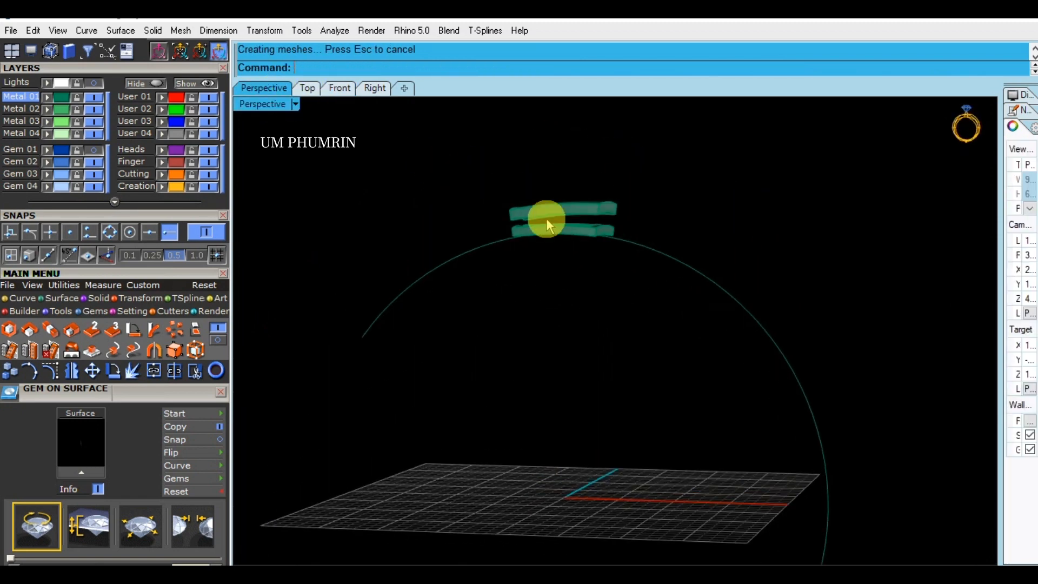
pyautogui.moveTo(481, 184); pyautogui.dragTo(659, 251)
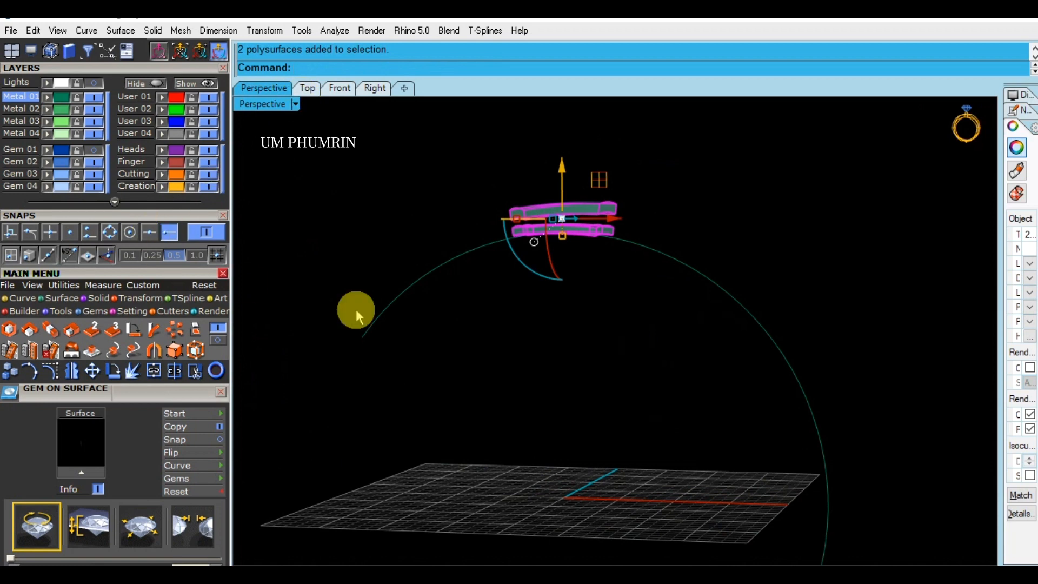
pyautogui.moveTo(254, 295); pyautogui.dragTo(308, 359, button='right')
pyautogui.click(219, 348)
pyautogui.click(10, 330)
pyautogui.click(717, 312)
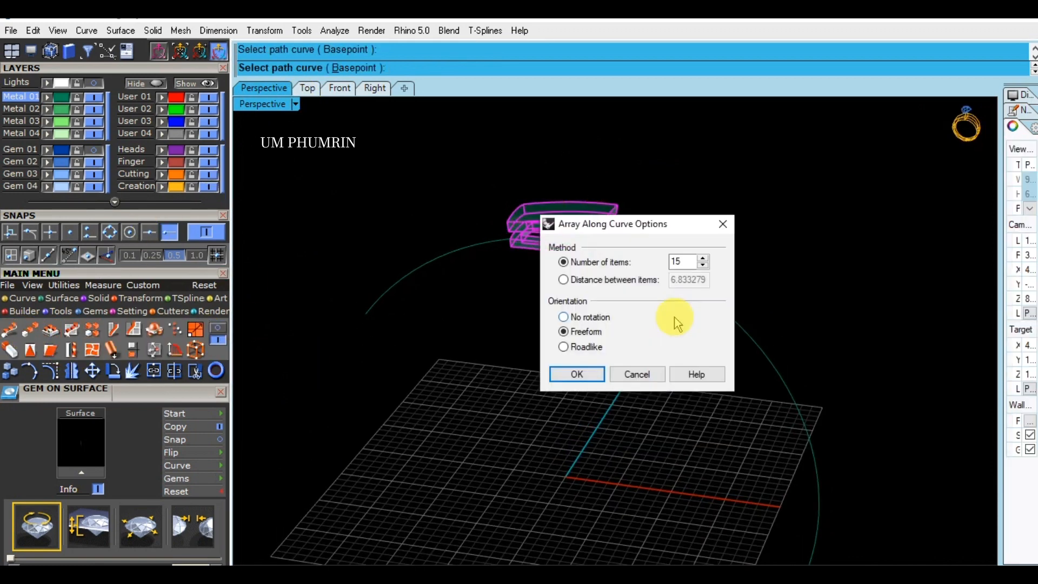
pyautogui.click(574, 374)
pyautogui.moveTo(728, 243); pyautogui.dragTo(816, 265, button='right')
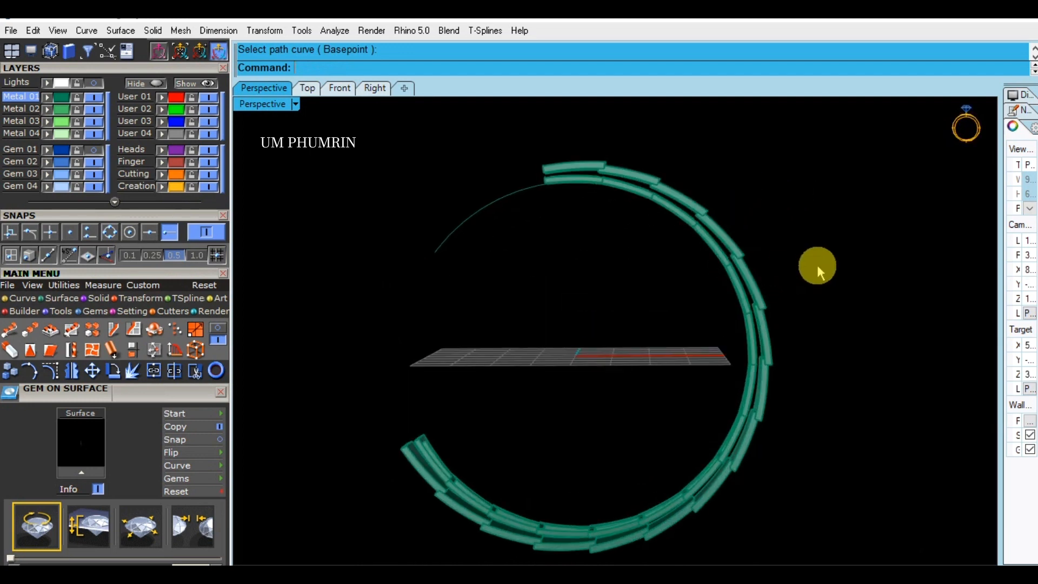
pyautogui.moveTo(810, 264); pyautogui.dragTo(579, 332, button='right')
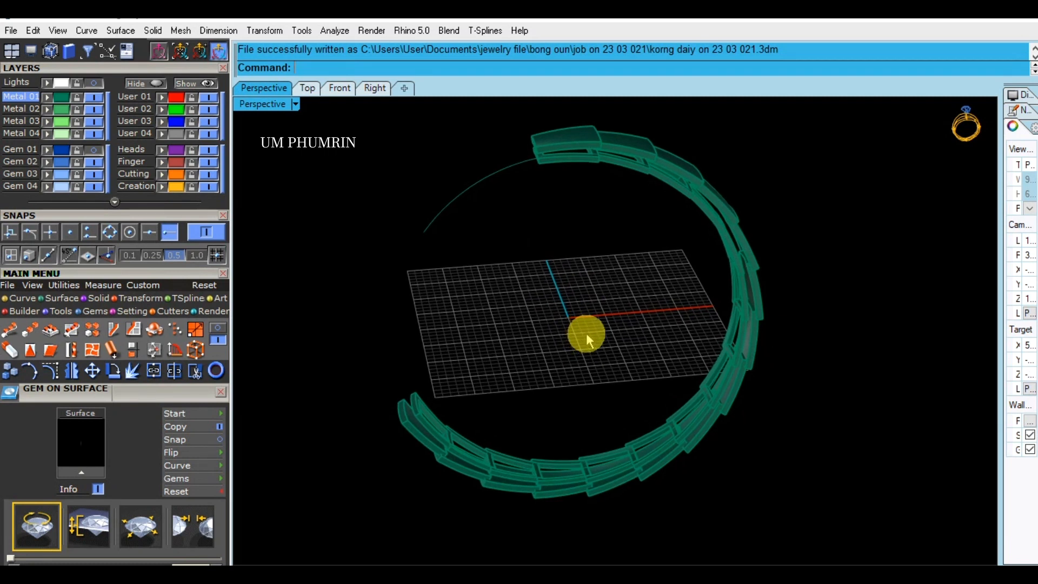
pyautogui.hotkey('ctrl', 'z')
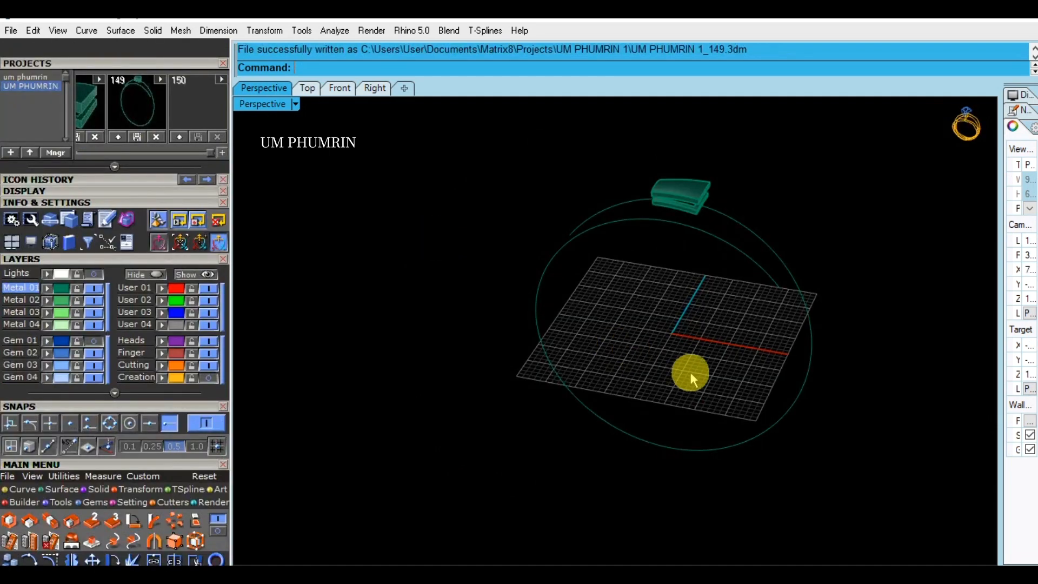
# Step: Join the two spiralling path curves into one open curve
pyautogui.moveTo(688, 427); pyautogui.dragTo(664, 463)
pyautogui.keyDown('shift'); pyautogui.moveTo(670, 440); pyautogui.dragTo(645, 425, button='right'); pyautogui.keyUp('shift')
pyautogui.hotkey('ctrl', 'j')
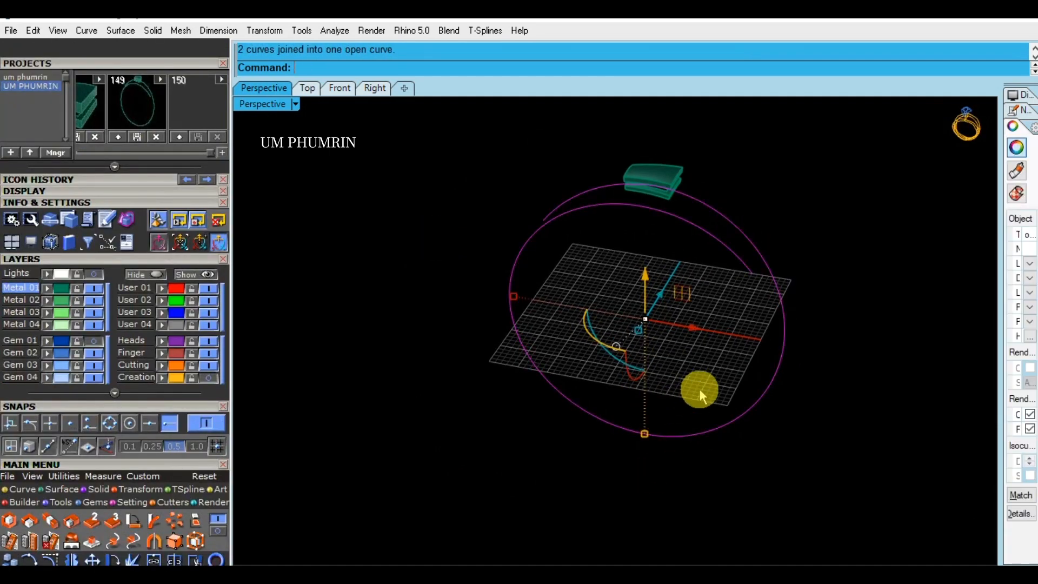
pyautogui.click(700, 389)
# Step: Try arraying the plate pair along the joined path curve, and undo the array
pyautogui.click(672, 191)
pyautogui.click(670, 192)
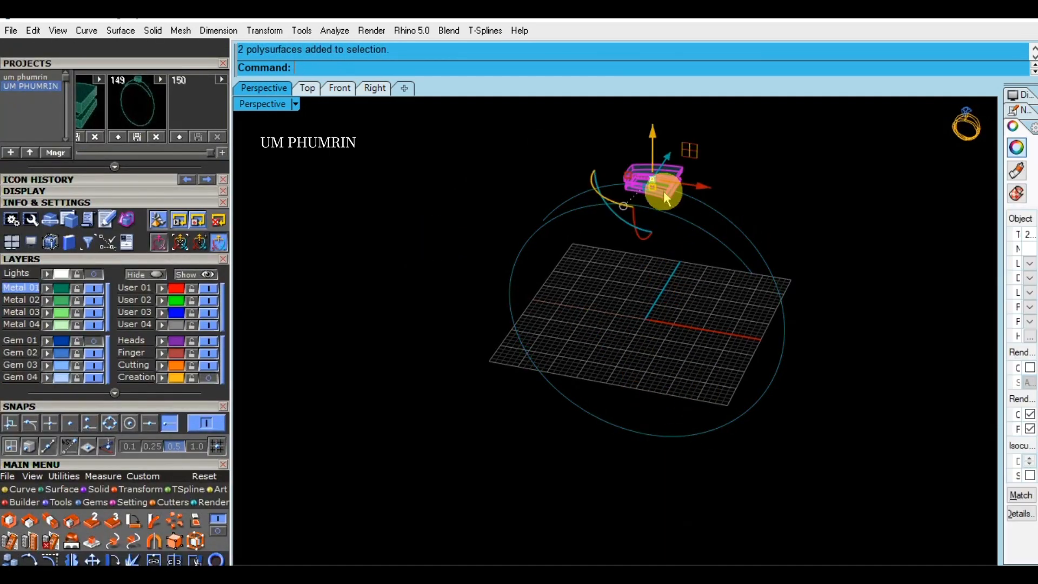
pyautogui.click(220, 532)
pyautogui.click(16, 525)
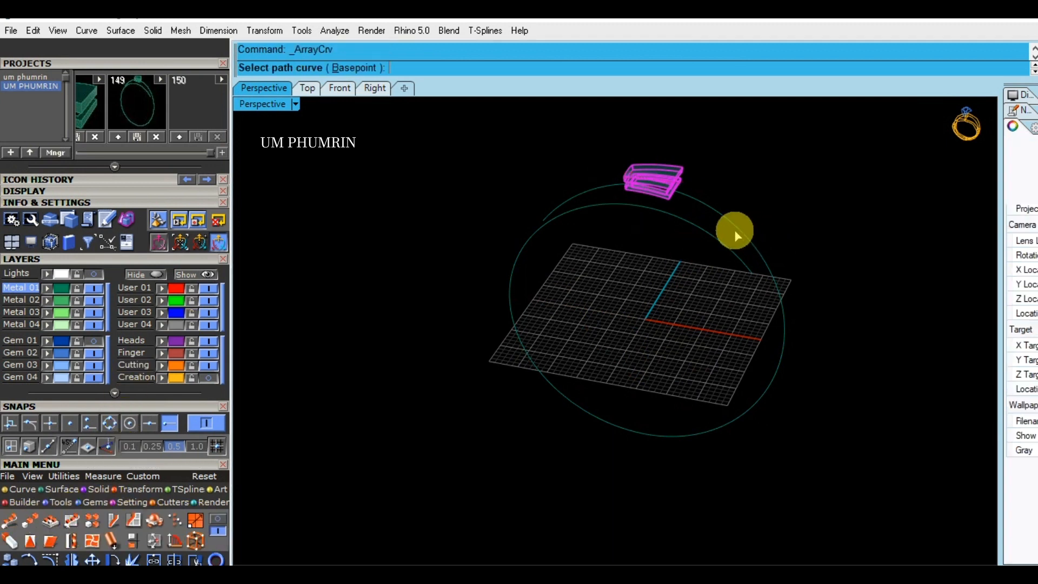
pyautogui.click(736, 227)
pyautogui.click(577, 375)
pyautogui.moveTo(600, 377); pyautogui.dragTo(686, 264, button='right')
pyautogui.hotkey('ctrl', 'z')
# Step: Hide the second path curve, leaving the curve under the plates as the only path
pyautogui.moveTo(686, 216); pyautogui.dragTo(660, 266, button='right')
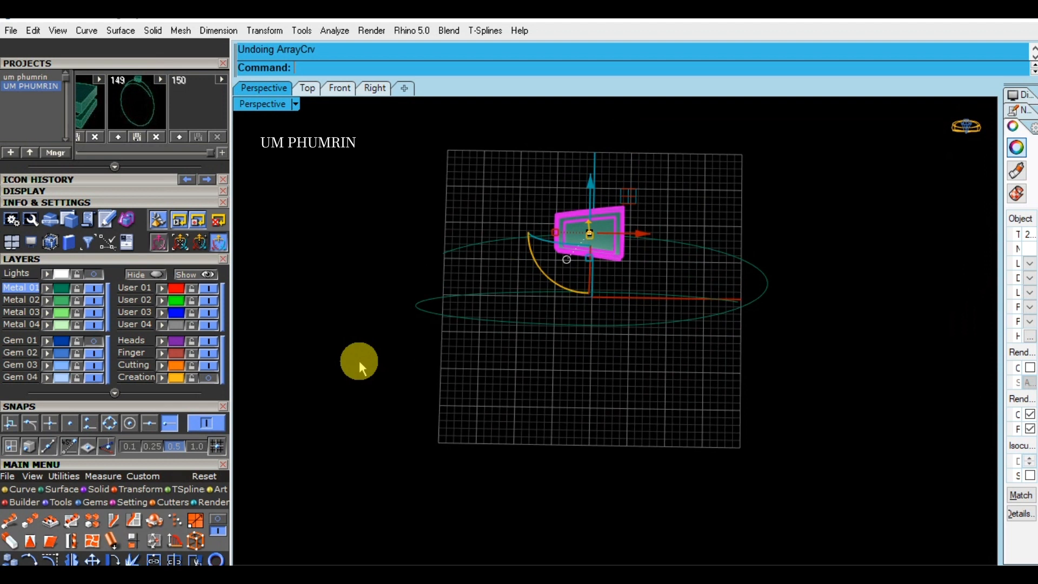
pyautogui.click(537, 333)
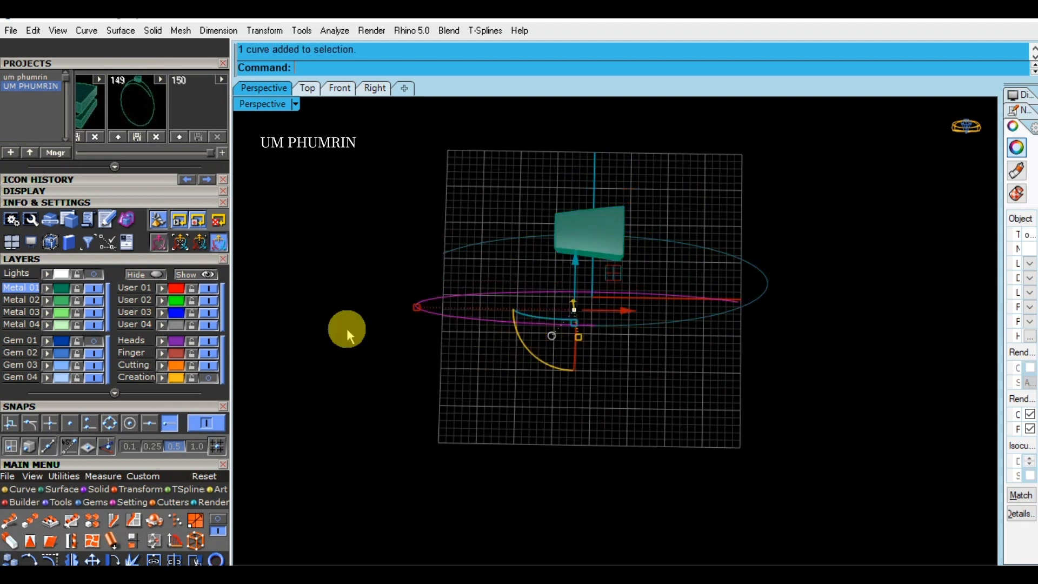
pyautogui.click(147, 276)
# Step: Select the two plates and save them to project slot 150
pyautogui.click(615, 249)
pyautogui.moveTo(674, 306); pyautogui.dragTo(669, 286, button='right')
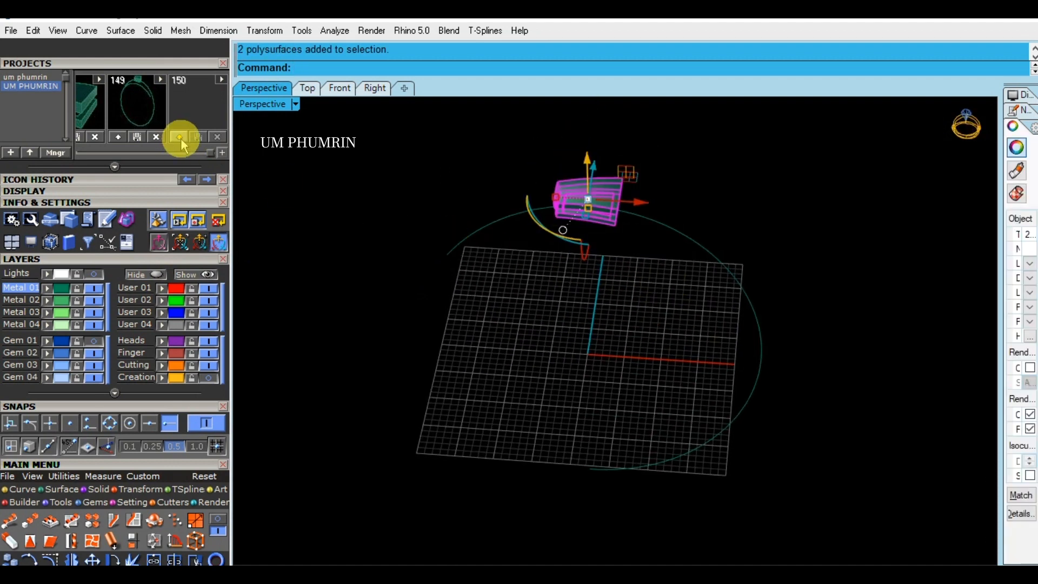
pyautogui.click(308, 88)
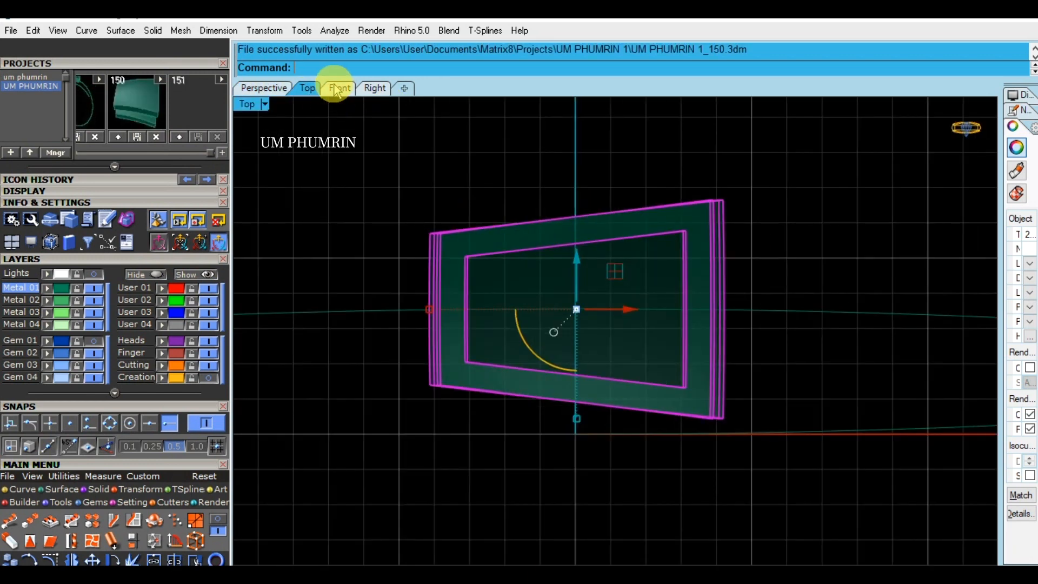
# Step: Rotate the plate pair about the origin in the front view by about 43 degrees, without copying, onto the start of the path curve
pyautogui.click(339, 87)
pyautogui.scroll(-4, 527, 243)
pyautogui.moveTo(575, 269); pyautogui.dragTo(640, 267, button='right')
pyautogui.write('r')
pyautogui.press('Return')
pyautogui.write('0')
pyautogui.press('Return')
pyautogui.click(436, 68)
pyautogui.scroll(-2, 597, 179)
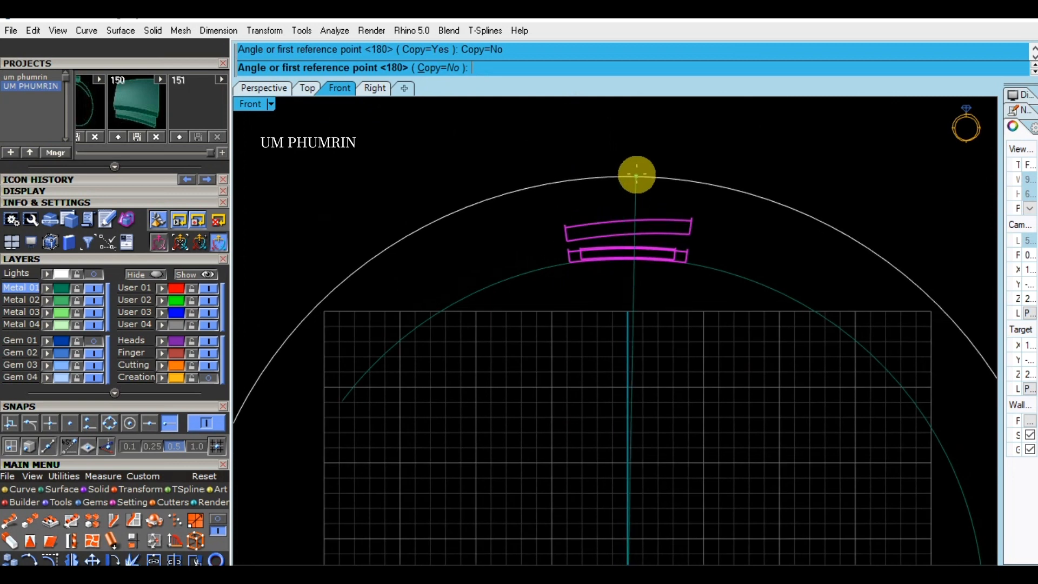
pyautogui.click(637, 173)
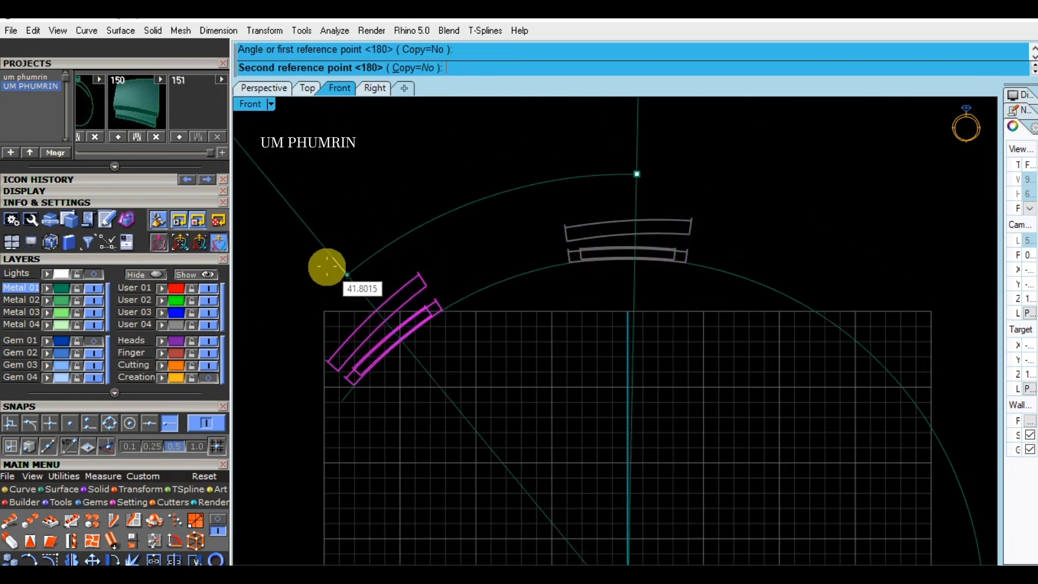
pyautogui.click(325, 269)
pyautogui.scroll(-1, 403, 211)
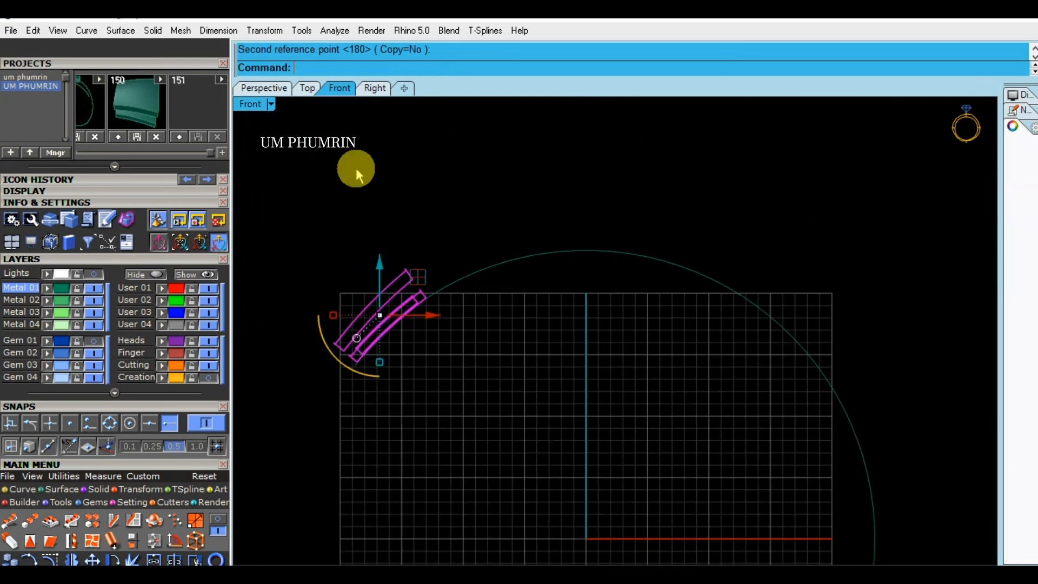
# Step: Try arraying the rotated plate pair along the path curve with Freeform orientation, and undo the array
pyautogui.click(274, 90)
pyautogui.moveTo(575, 250)
pyautogui.mouseDown(button='right')
pyautogui.moveTo(596, 306)
pyautogui.moveTo(583, 250)
pyautogui.mouseUp(button='right')
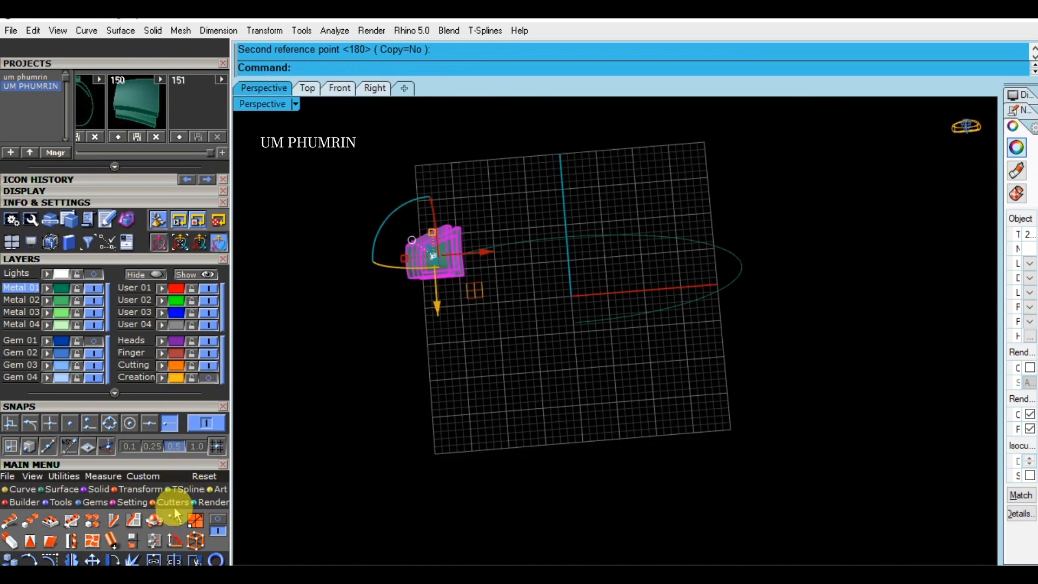
pyautogui.click(10, 520)
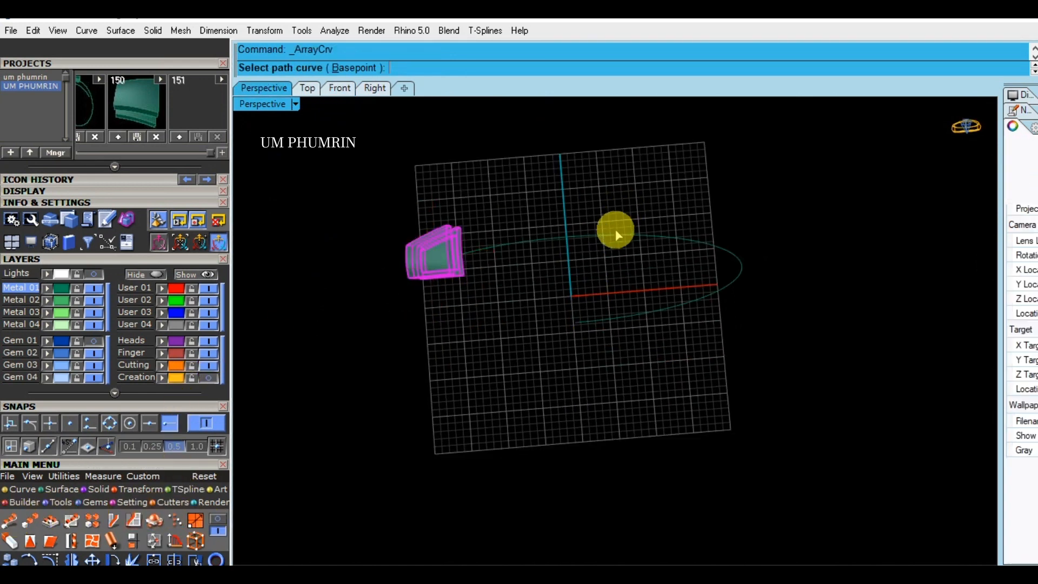
pyautogui.click(609, 234)
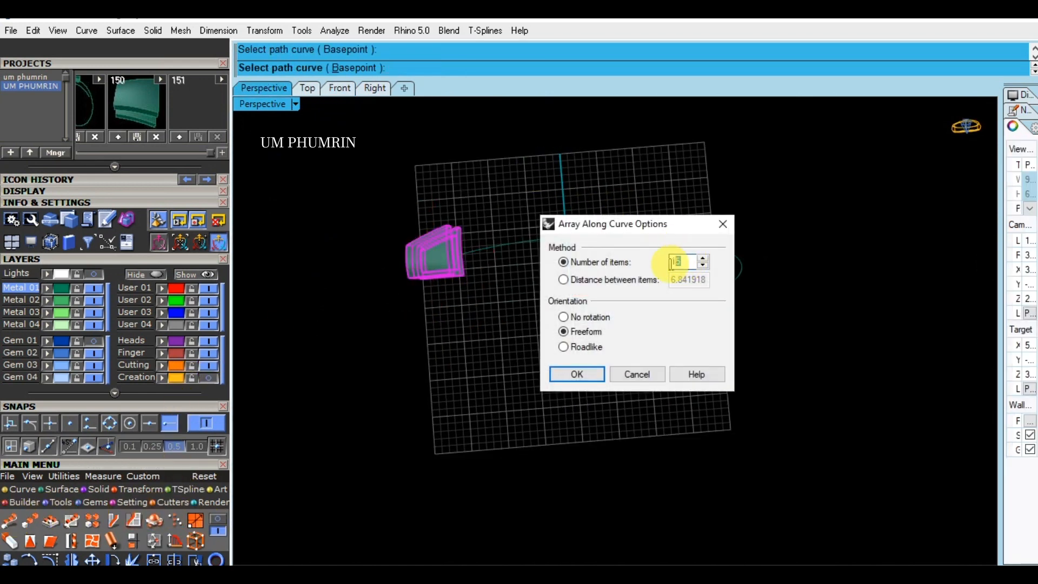
pyautogui.click(586, 373)
pyautogui.moveTo(673, 412); pyautogui.dragTo(690, 313, button='right')
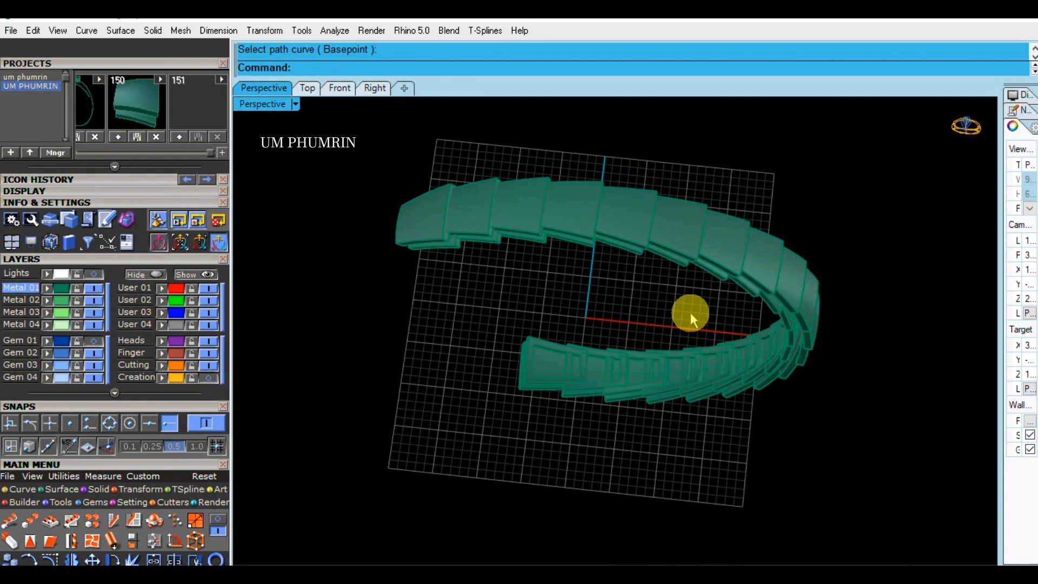
pyautogui.hotkey('ctrl', 'z')
# Step: Repeat the array of the plate pair along the path curve, inspect the overlap between plates, and undo it
pyautogui.moveTo(393, 171); pyautogui.dragTo(539, 290)
pyautogui.rightClick(538, 289)
pyautogui.click(624, 231)
pyautogui.click(784, 327)
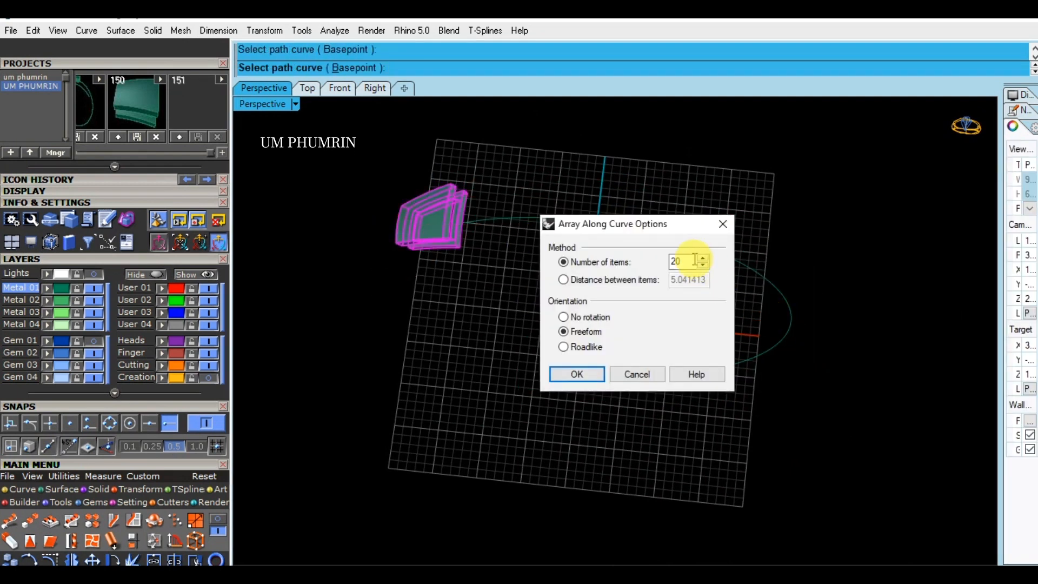
pyautogui.click(600, 374)
pyautogui.scroll(5, 540, 243)
pyautogui.moveTo(517, 205); pyautogui.dragTo(691, 292, button='right')
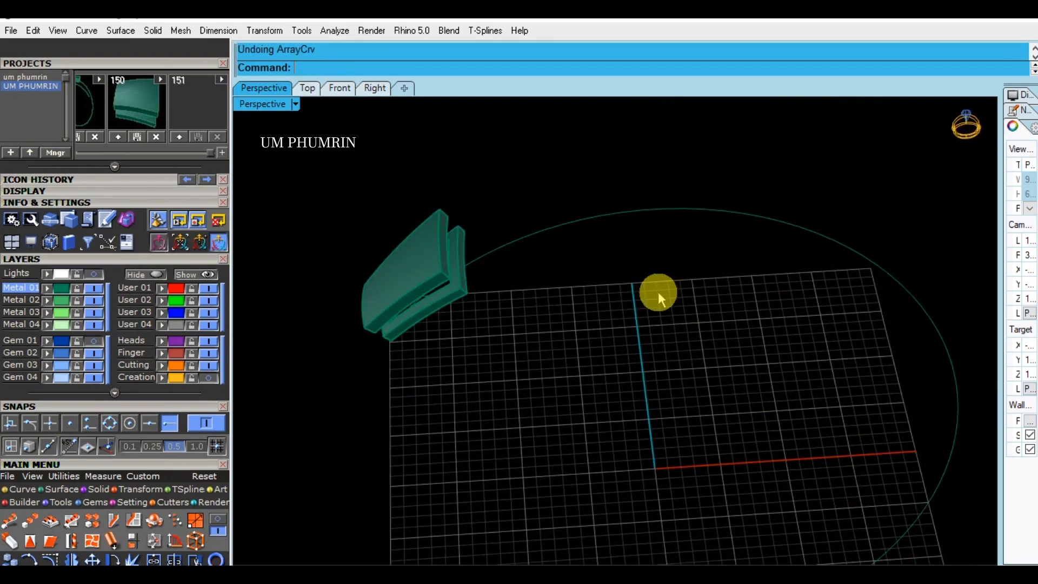
# Step: Nudge the two plates slightly sideways to centre them across the path curve, and check their position from above
pyautogui.click(447, 292)
pyautogui.click(307, 88)
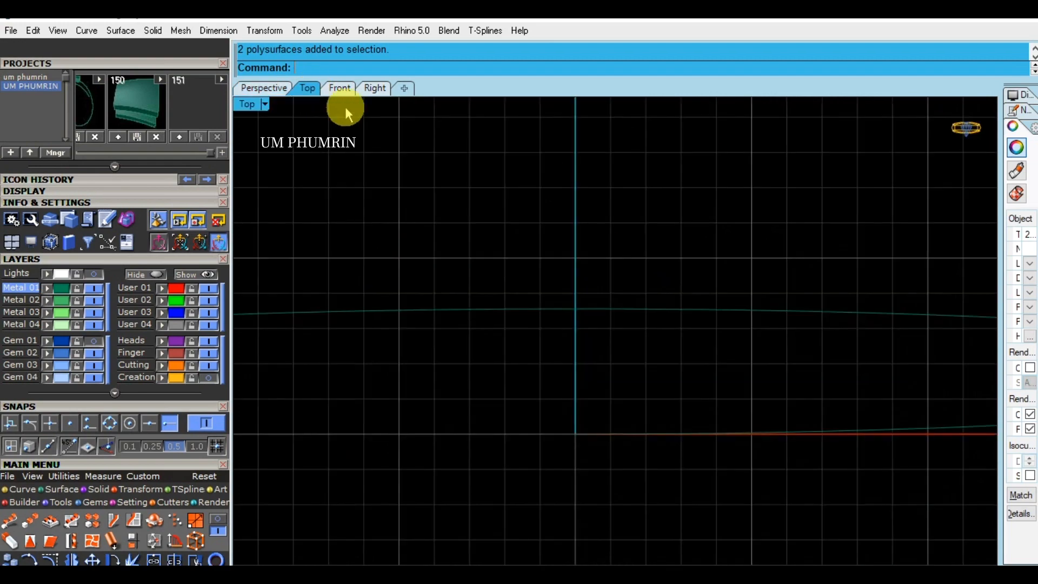
pyautogui.click(262, 85)
pyautogui.moveTo(622, 294); pyautogui.dragTo(771, 187, button='right')
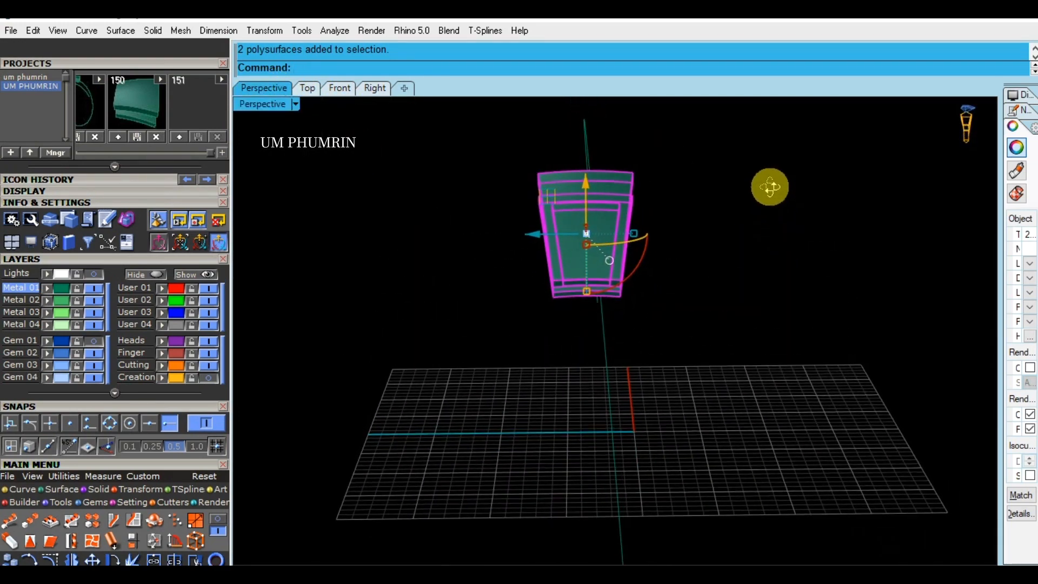
pyautogui.scroll(2, 541, 238)
pyautogui.moveTo(567, 243); pyautogui.dragTo(575, 243)
pyautogui.moveTo(754, 290); pyautogui.dragTo(730, 332, button='right')
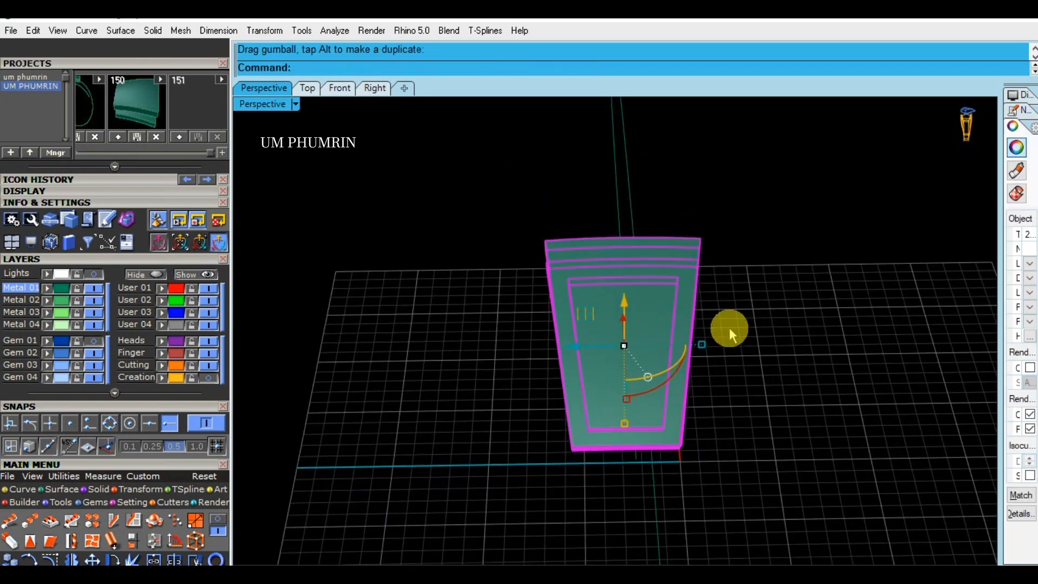
pyautogui.click(313, 88)
pyautogui.moveTo(672, 219); pyautogui.dragTo(869, 243, button='right')
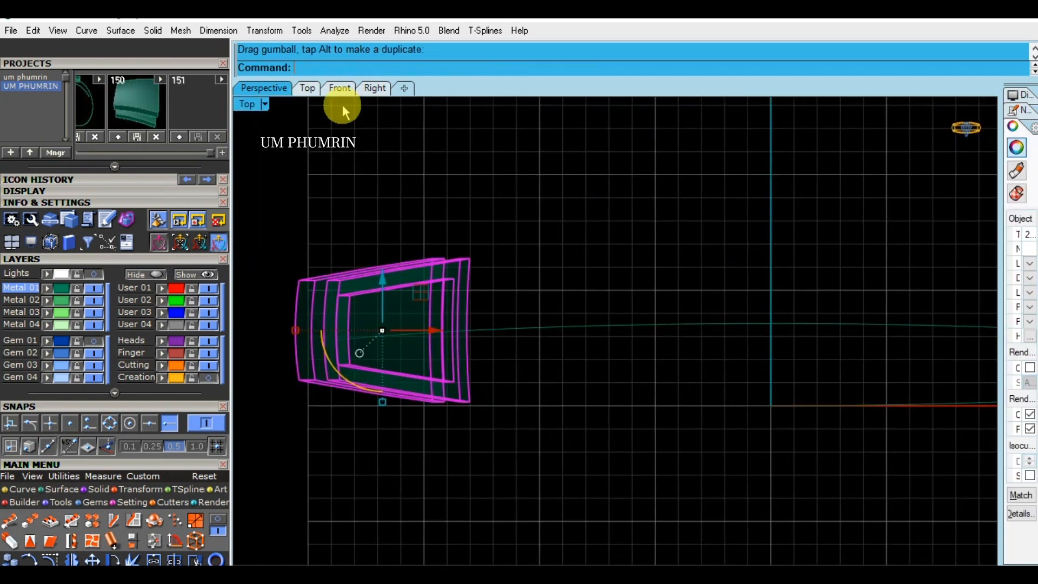
pyautogui.click(278, 88)
pyautogui.moveTo(639, 294); pyautogui.dragTo(481, 203, button='right')
# Step: Try arraying the repositioned plate pair along the path curve, and undo the array
pyautogui.click(442, 196)
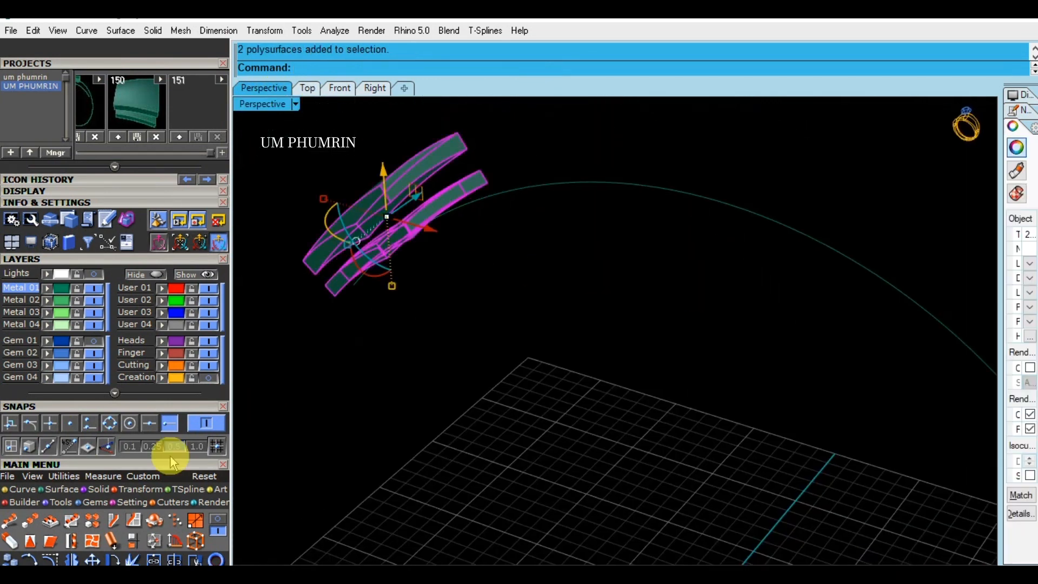
pyautogui.press('Return')
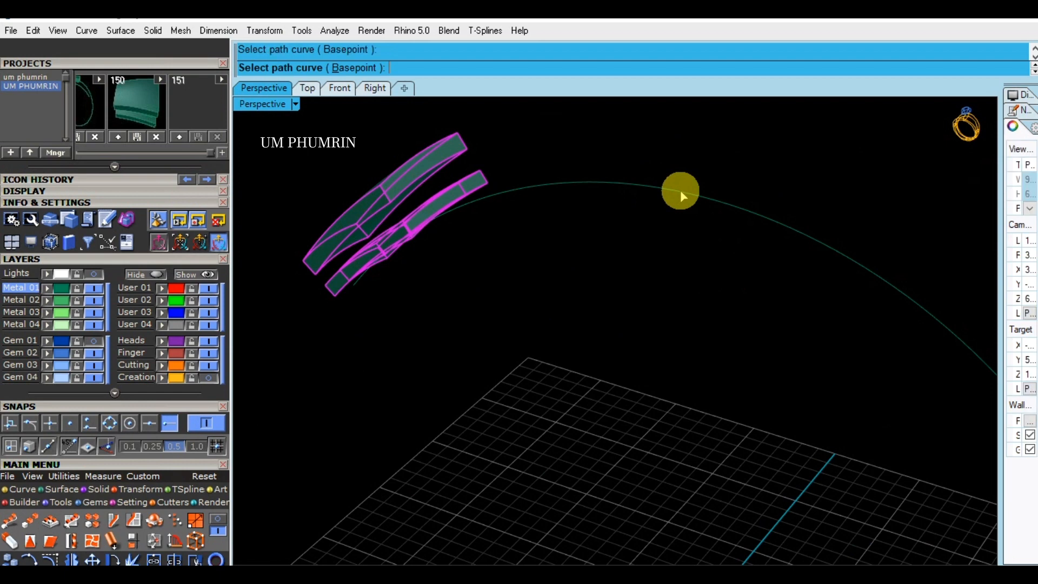
pyautogui.click(680, 189)
pyautogui.click(577, 373)
pyautogui.moveTo(612, 332); pyautogui.dragTo(668, 332, button='right')
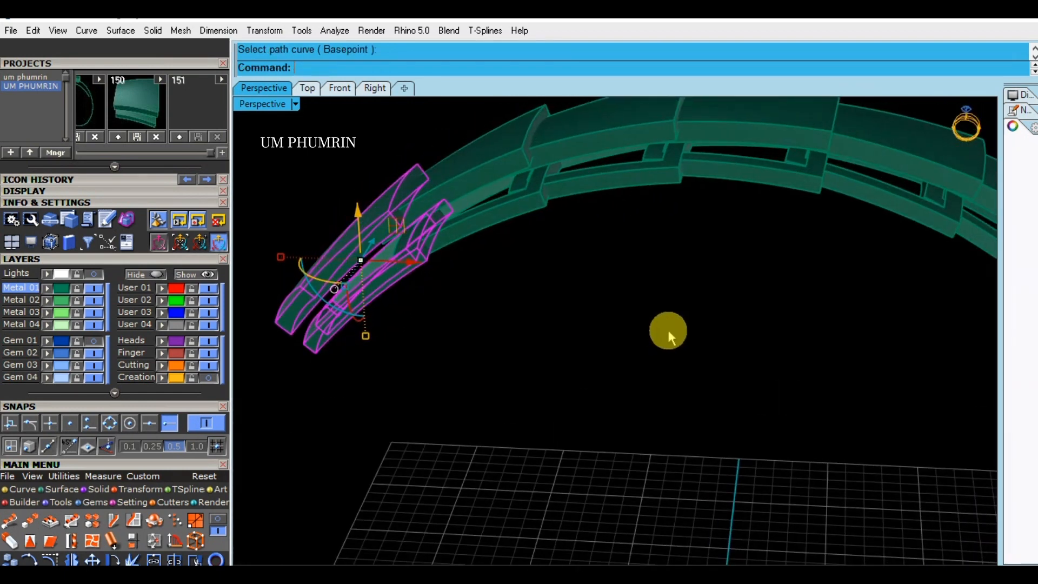
pyautogui.hotkey('ctrl', 'z')
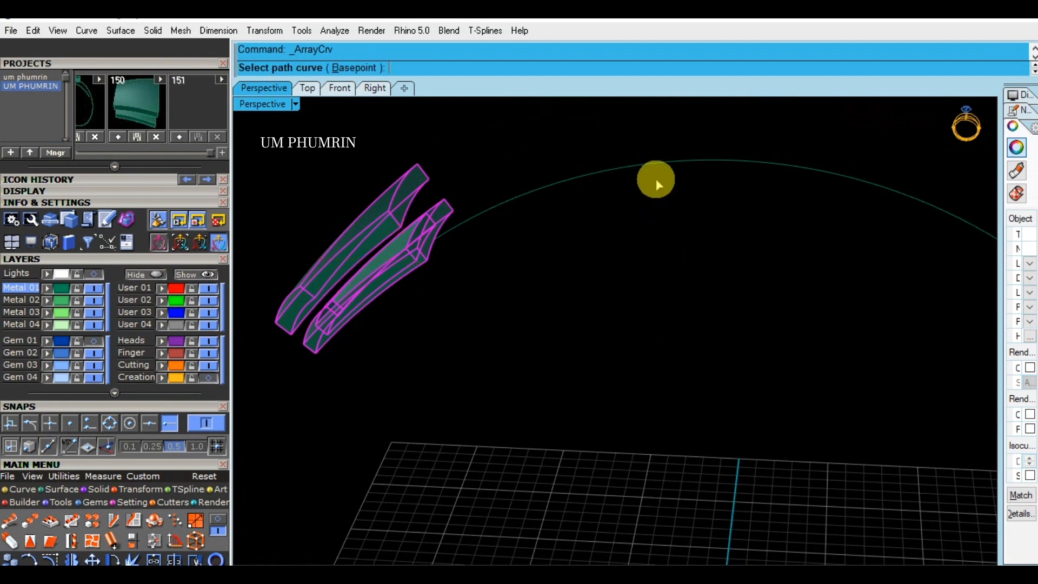
# Step: Array the plate pair along the path curve with fewer items, inspect the spacing, and undo the array
pyautogui.click(655, 166)
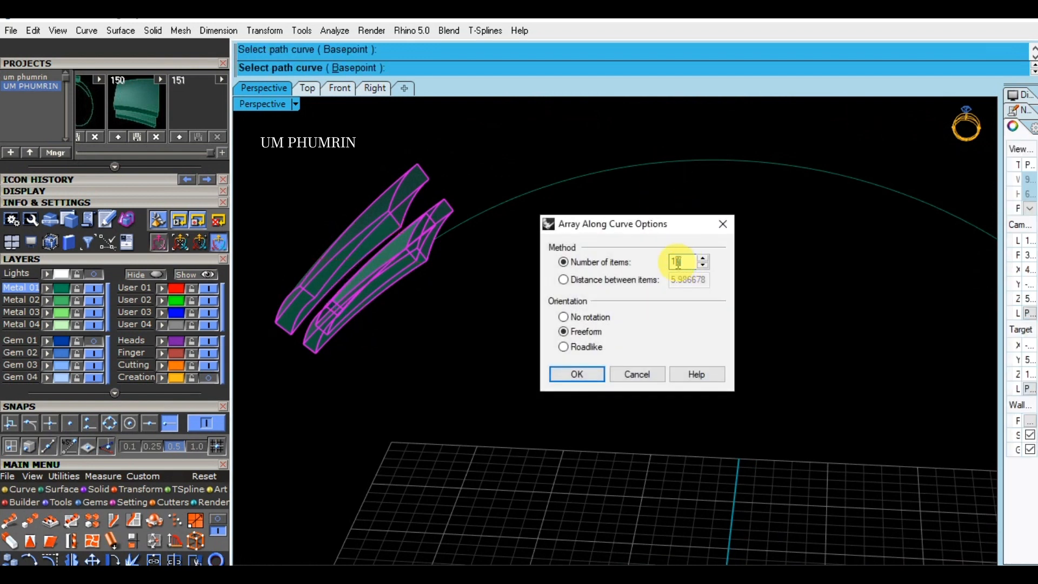
pyautogui.click(578, 374)
pyautogui.click(635, 371)
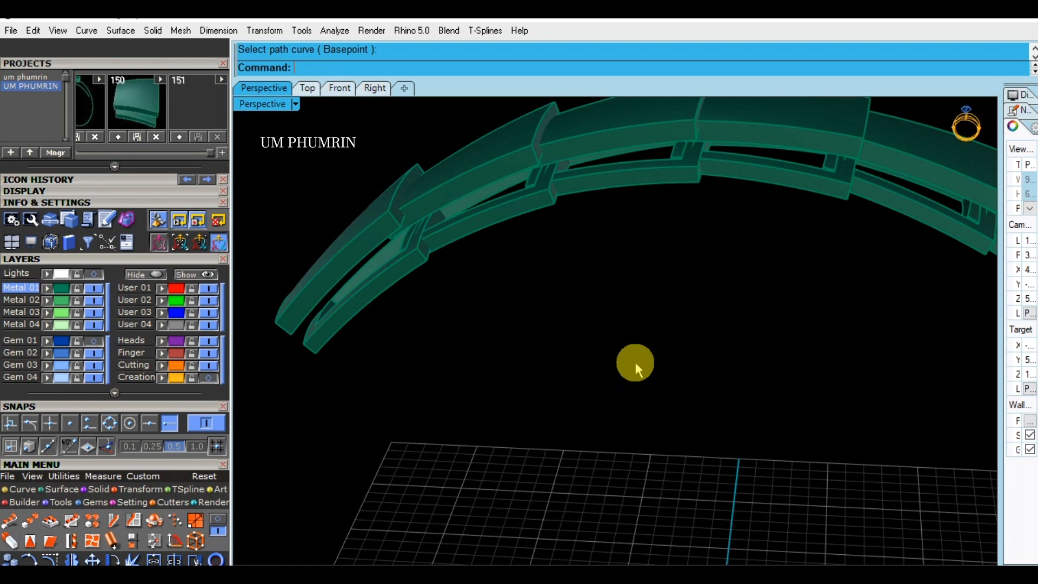
pyautogui.moveTo(660, 344); pyautogui.dragTo(762, 333, button='right')
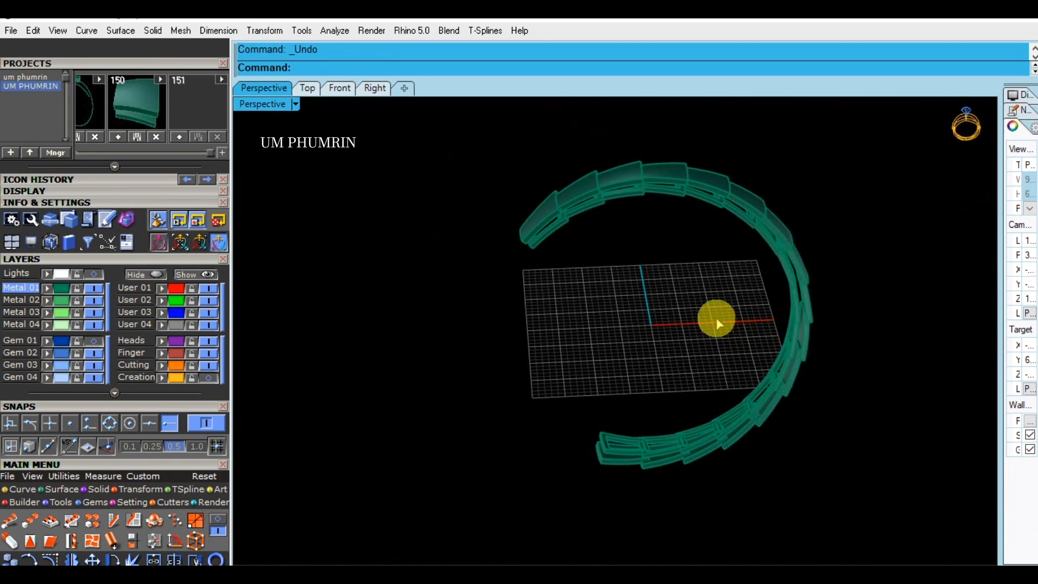
# Step: Array the plate pair along the path curve with 15 items and Freeform orientation
pyautogui.click(541, 246)
pyautogui.press('Return')
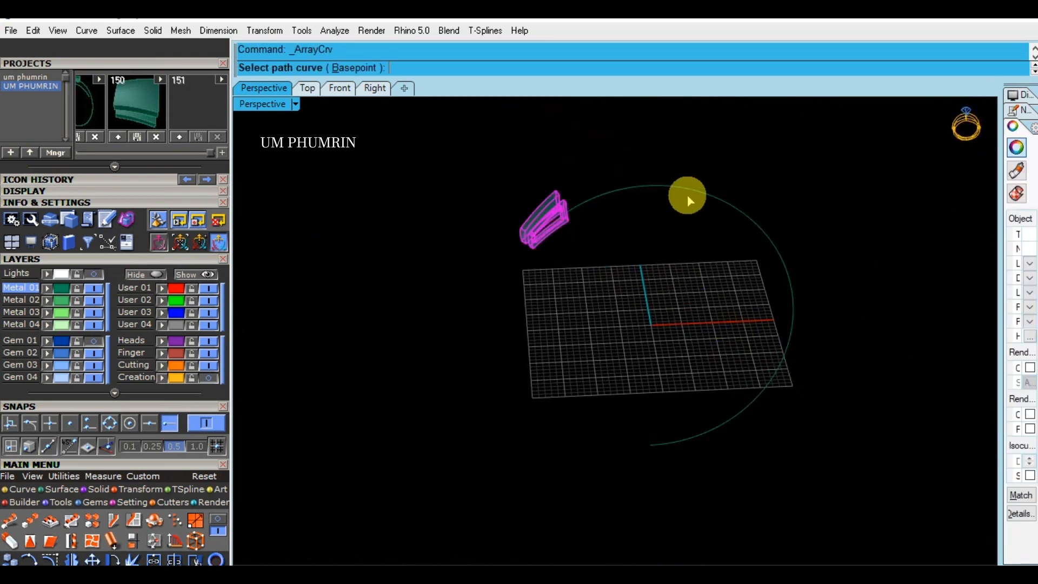
pyautogui.click(760, 236)
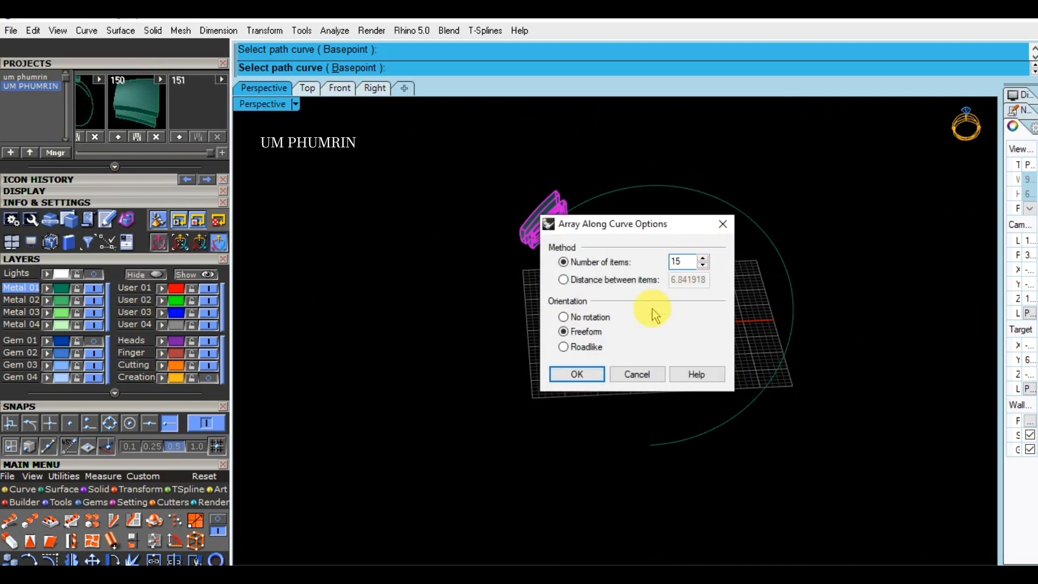
pyautogui.click(577, 374)
pyautogui.moveTo(601, 295); pyautogui.dragTo(589, 242, button='right')
pyautogui.click(611, 228)
pyautogui.click(701, 197)
pyautogui.click(724, 297)
# Step: Delete the last plate pair at the far end of the arrayed band
pyautogui.scroll(-8, 724, 297)
pyautogui.moveTo(816, 361); pyautogui.dragTo(757, 376, button='right')
pyautogui.scroll(4, 636, 361)
pyautogui.moveTo(656, 336); pyautogui.dragTo(672, 265, button='right')
pyautogui.scroll(3, 633, 457)
pyautogui.click(599, 432)
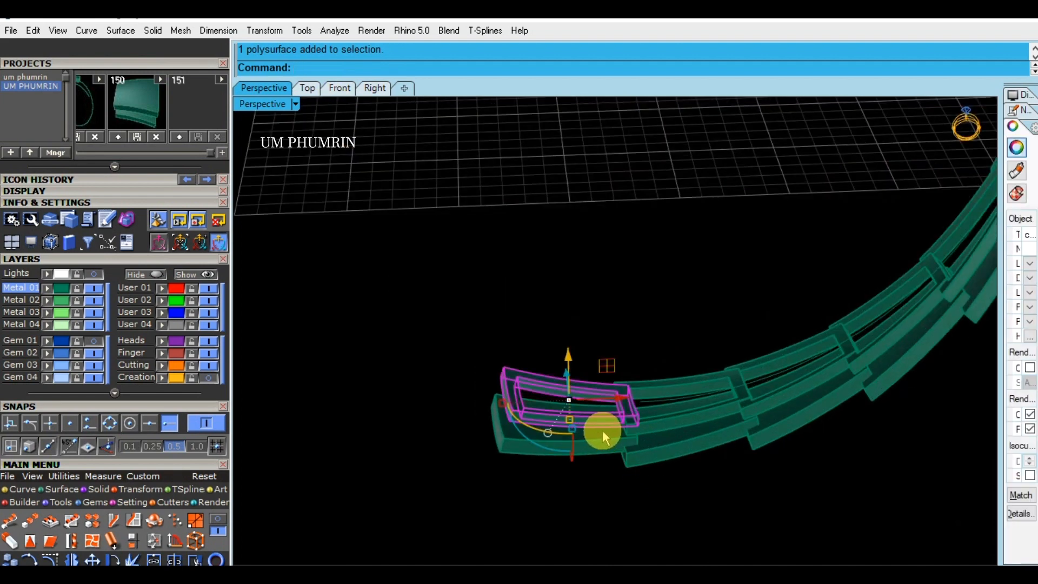
pyautogui.click(499, 458)
pyautogui.moveTo(538, 279); pyautogui.dragTo(499, 459)
pyautogui.moveTo(656, 397); pyautogui.dragTo(607, 401, button='right')
pyautogui.scroll(-5, 676, 397)
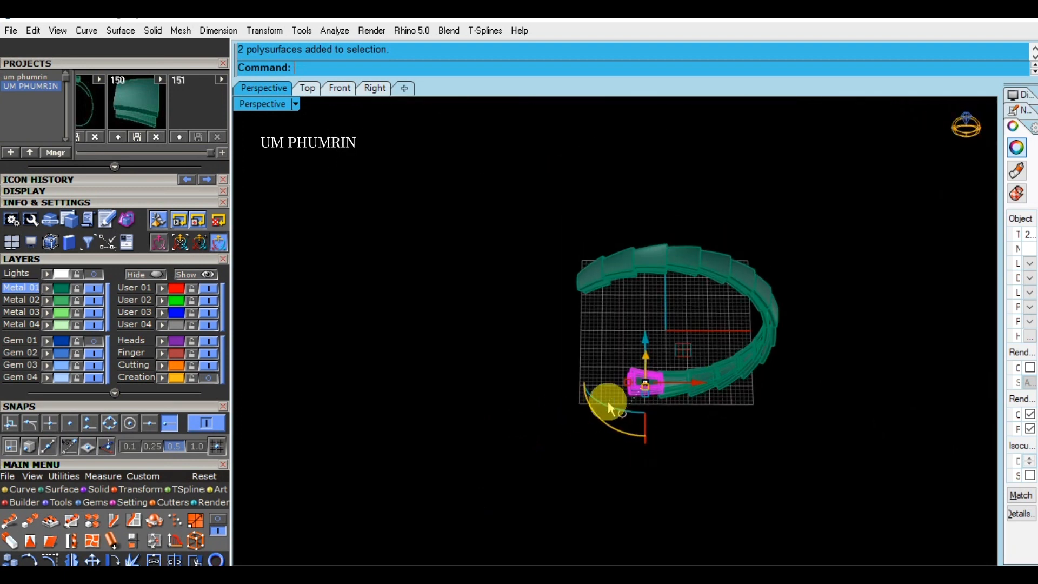
pyautogui.moveTo(567, 355); pyautogui.dragTo(663, 348, button='right')
pyautogui.moveTo(637, 340); pyautogui.dragTo(581, 445)
pyautogui.press('Delete')
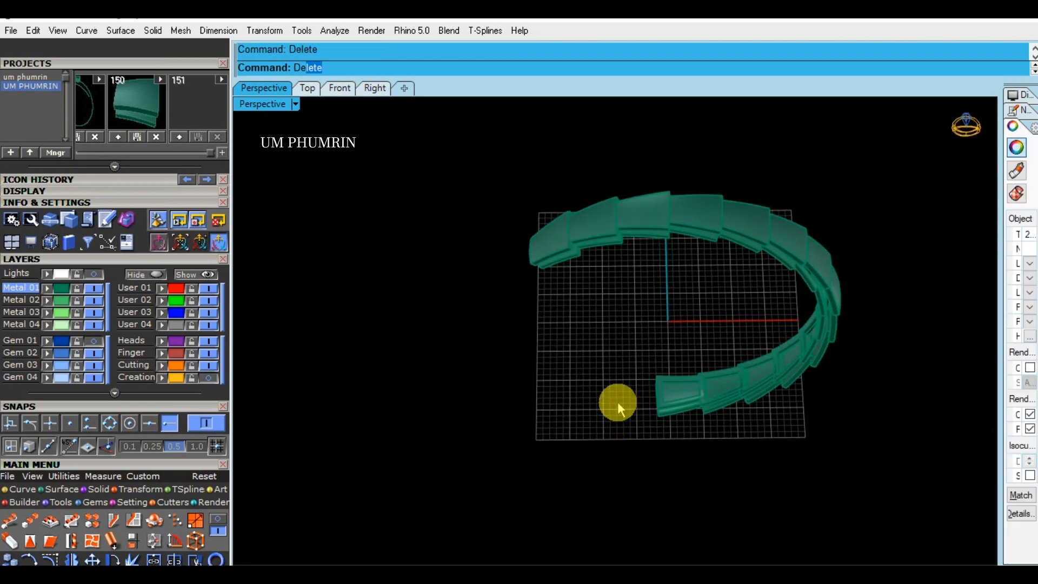
# Step: Put the path curve on the Finger layer and hide that layer
pyautogui.scroll(-2, 646, 408)
pyautogui.moveTo(724, 306); pyautogui.dragTo(688, 418, button='right')
pyautogui.scroll(6, 709, 415)
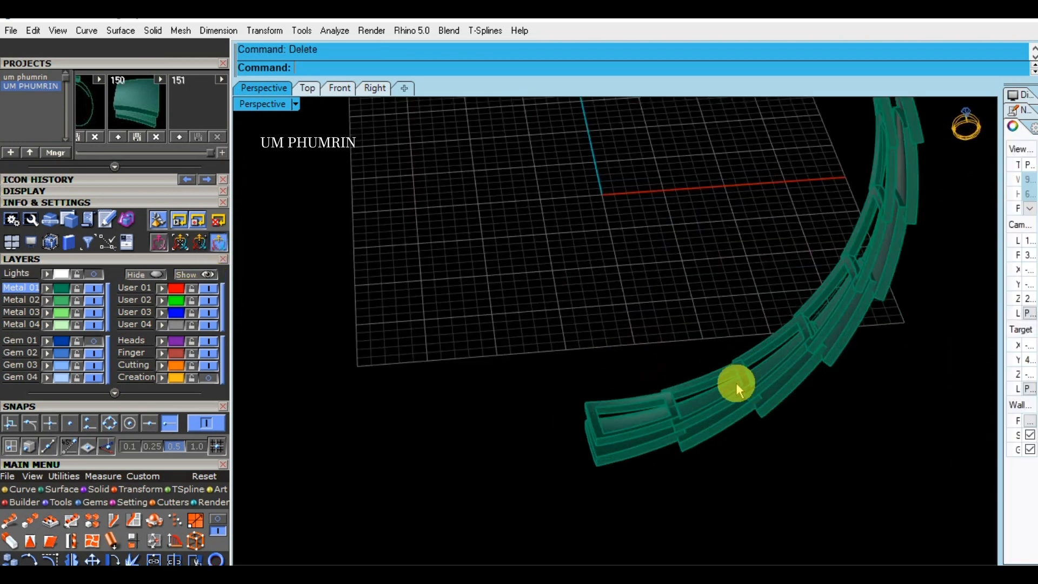
pyautogui.scroll(4, 697, 404)
pyautogui.click(686, 404)
pyautogui.press('Return')
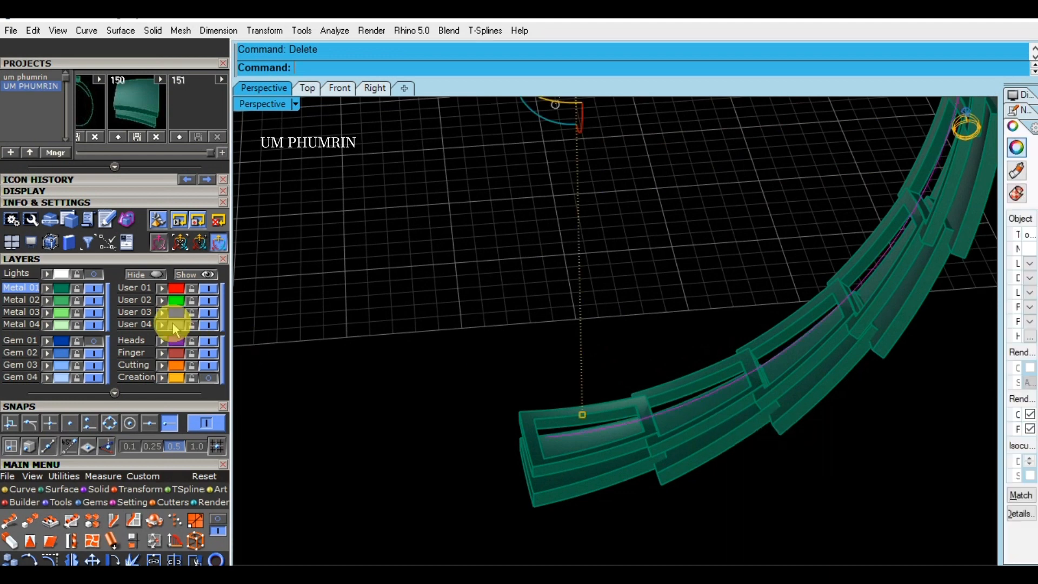
pyautogui.click(210, 356)
pyautogui.scroll(-12, 670, 351)
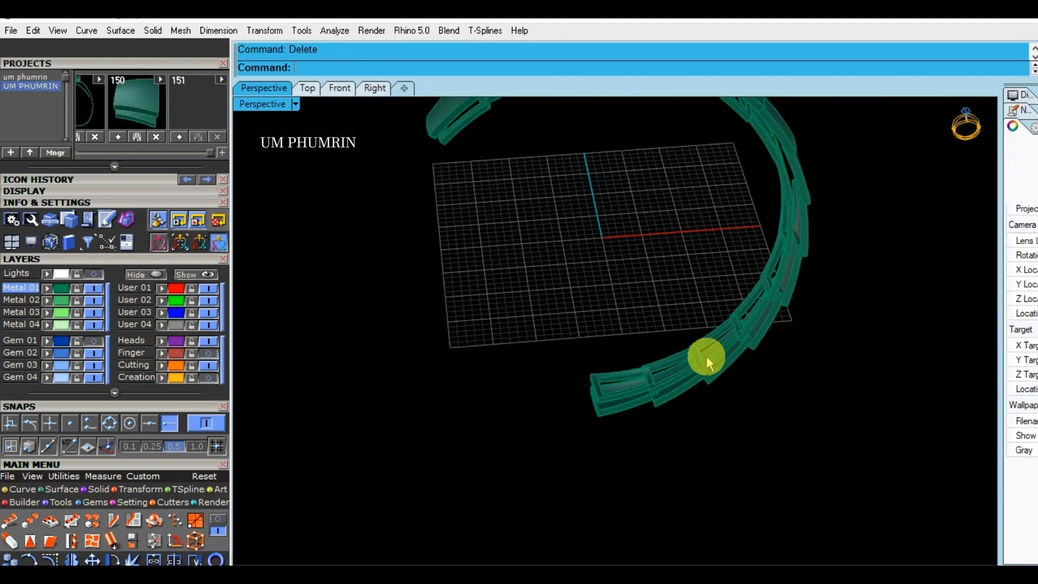
# Step: Select all the arrayed plates and try rotating them 180 degrees about the origin in the top view without copying
pyautogui.moveTo(757, 381); pyautogui.dragTo(501, 195)
pyautogui.click(47, 301)
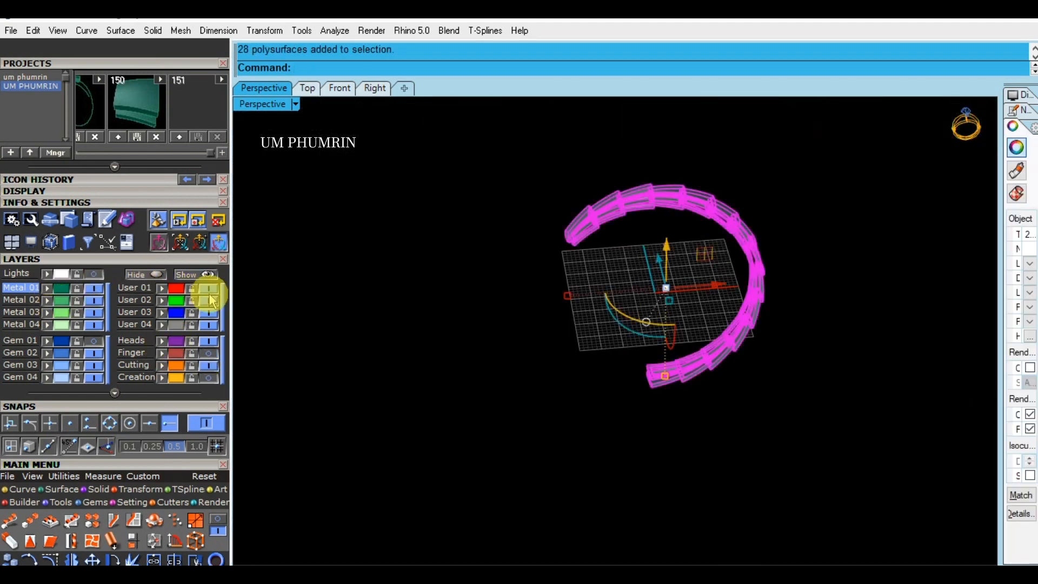
pyautogui.click(311, 93)
pyautogui.scroll(-4, 605, 278)
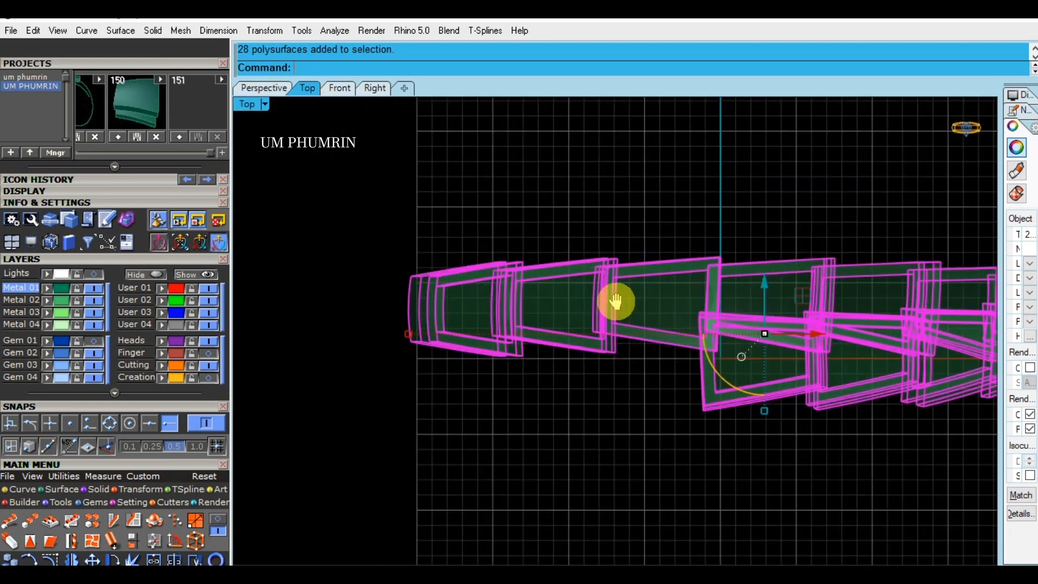
pyautogui.moveTo(614, 301); pyautogui.dragTo(483, 309, button='right')
pyautogui.scroll(-4, 643, 335)
pyautogui.write('r')
pyautogui.press('Return')
pyautogui.write('0')
pyautogui.press('Return')
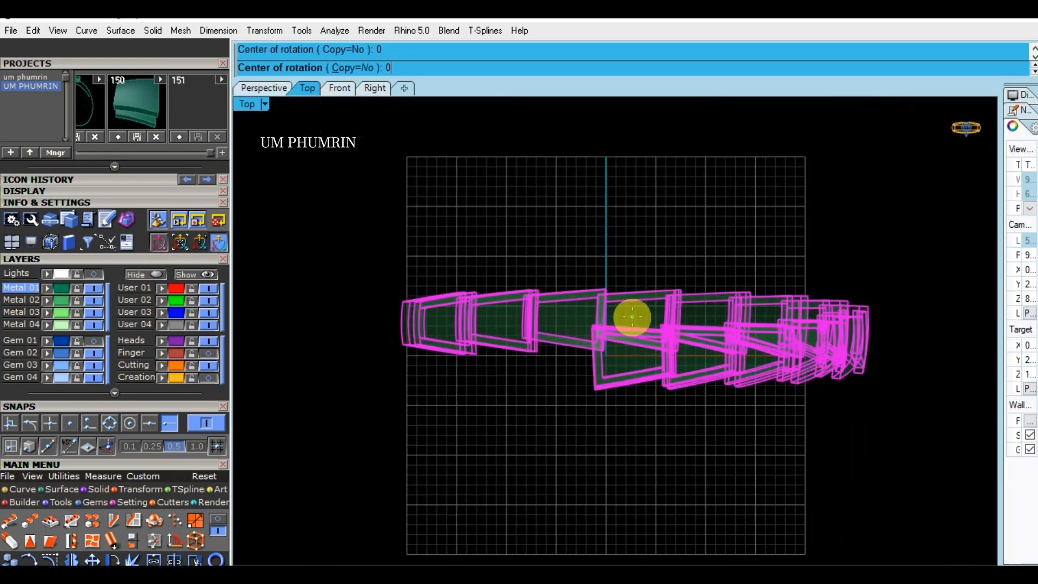
pyautogui.click(927, 346)
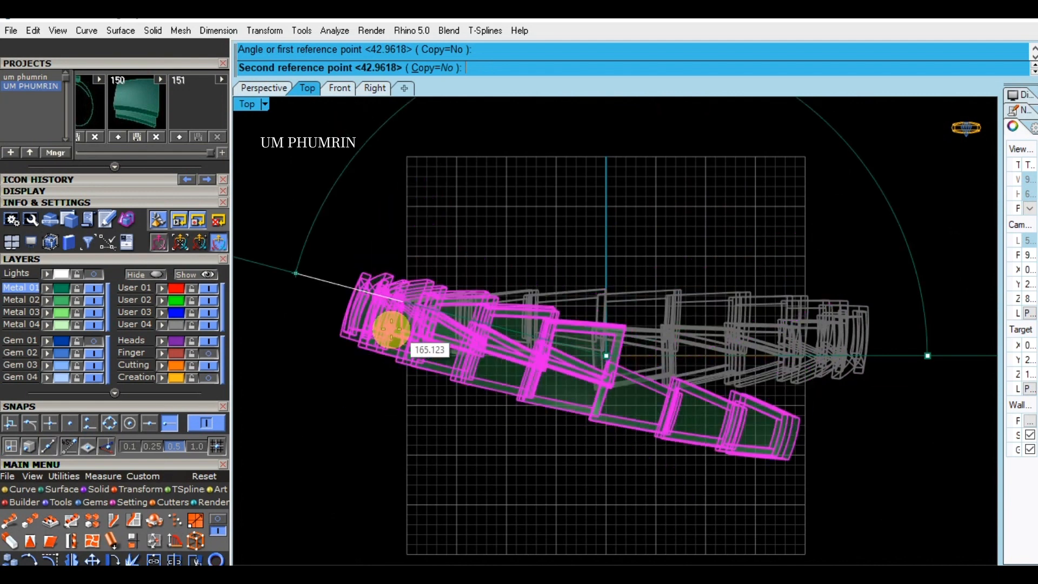
pyautogui.click(317, 341)
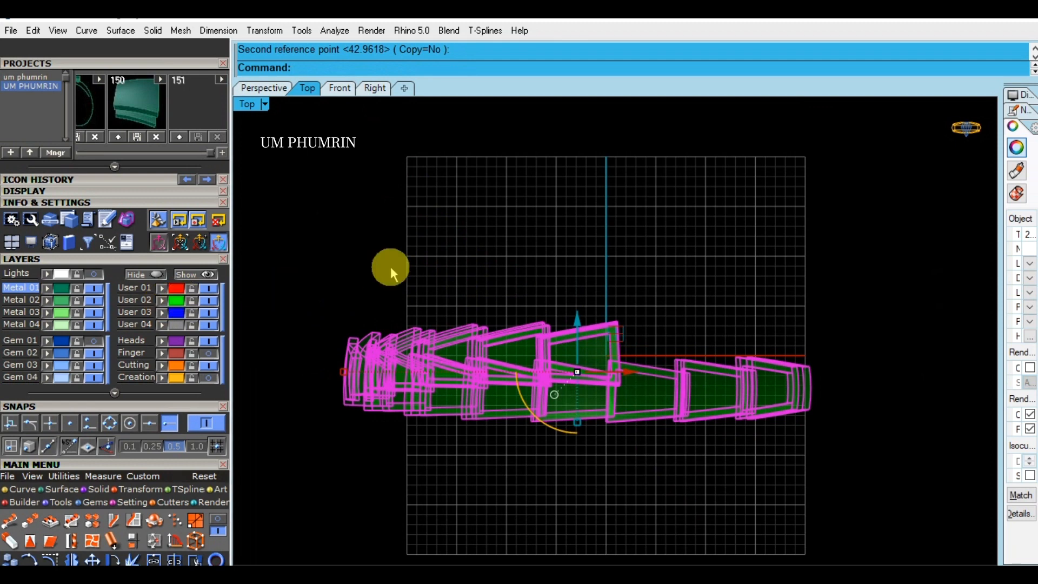
# Step: Rotate a copy of the arrayed plates 180 degrees about the origin in the top view
pyautogui.press('Return')
pyautogui.write('0')
pyautogui.press('Return')
pyautogui.click(439, 71)
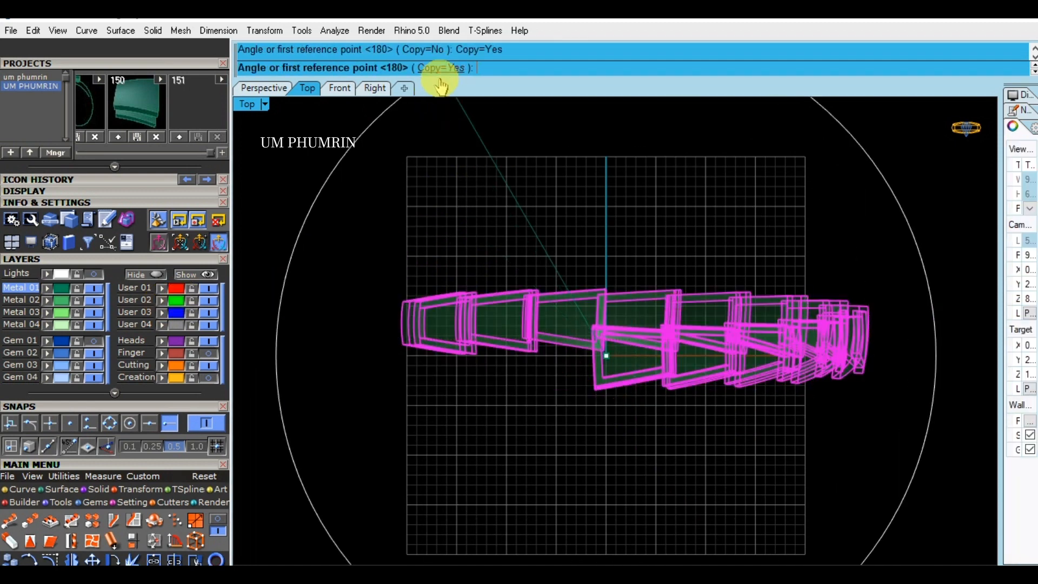
pyautogui.click(311, 355)
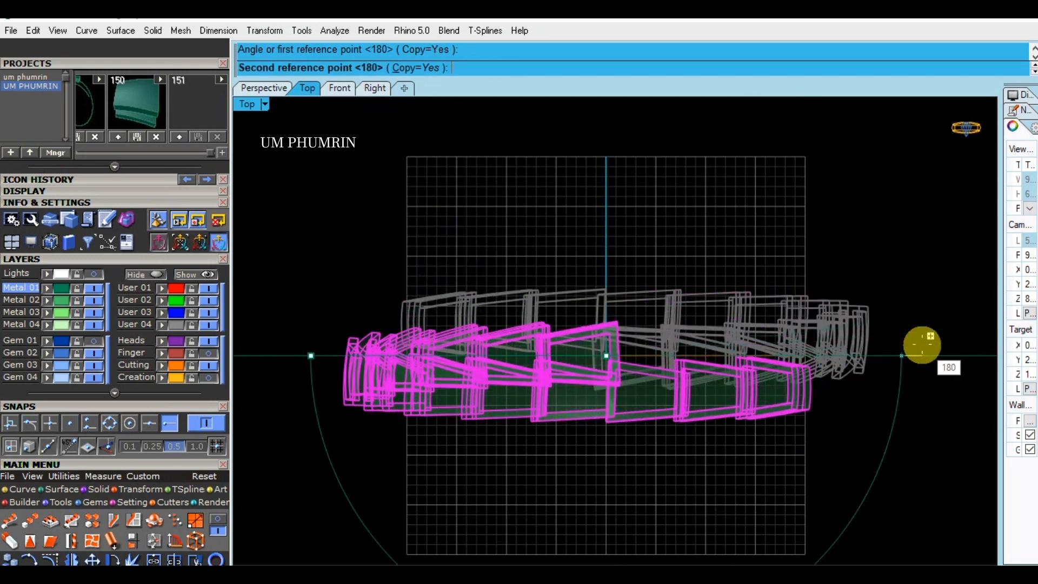
pyautogui.click(900, 341)
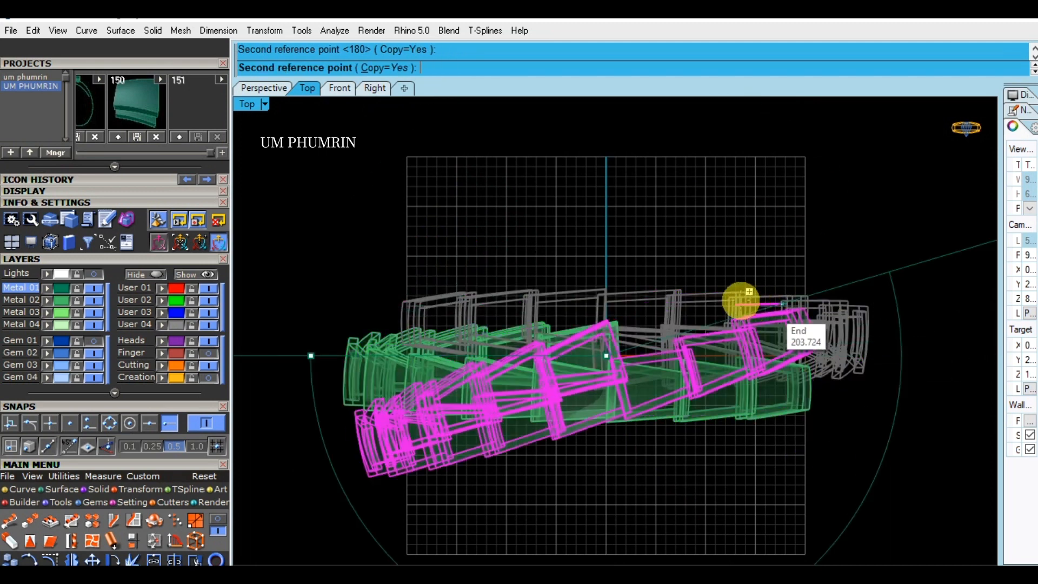
pyautogui.press('Return')
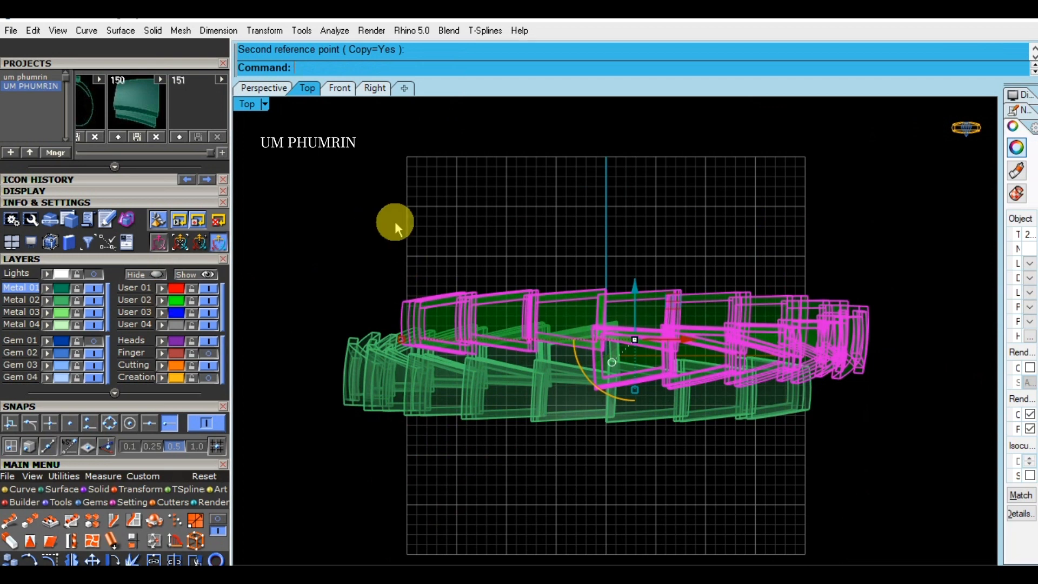
pyautogui.click(395, 220)
pyautogui.click(262, 88)
pyautogui.moveTo(671, 369); pyautogui.dragTo(756, 351, button='right')
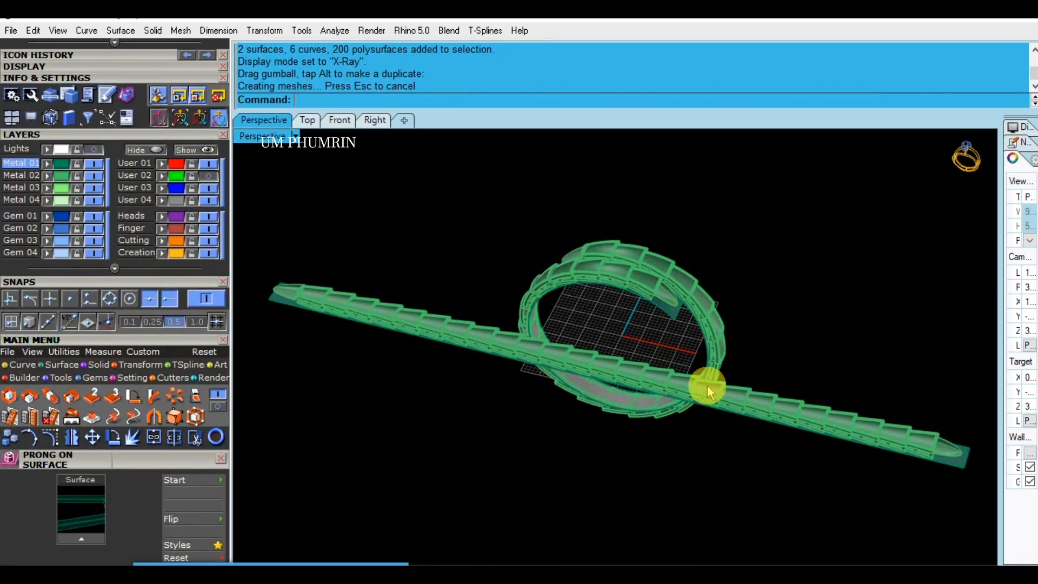
# Step: Hide the straight plate strip beside the bangle and the base surface lining the inside of the bangle
pyautogui.moveTo(708, 392); pyautogui.dragTo(377, 519, button='right')
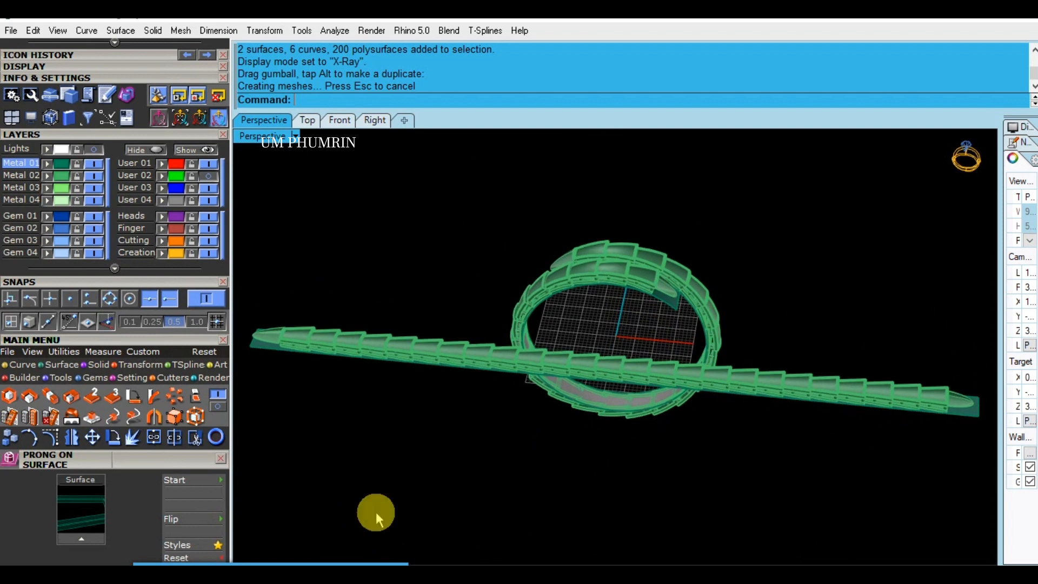
pyautogui.moveTo(507, 479); pyautogui.dragTo(703, 373, button='right')
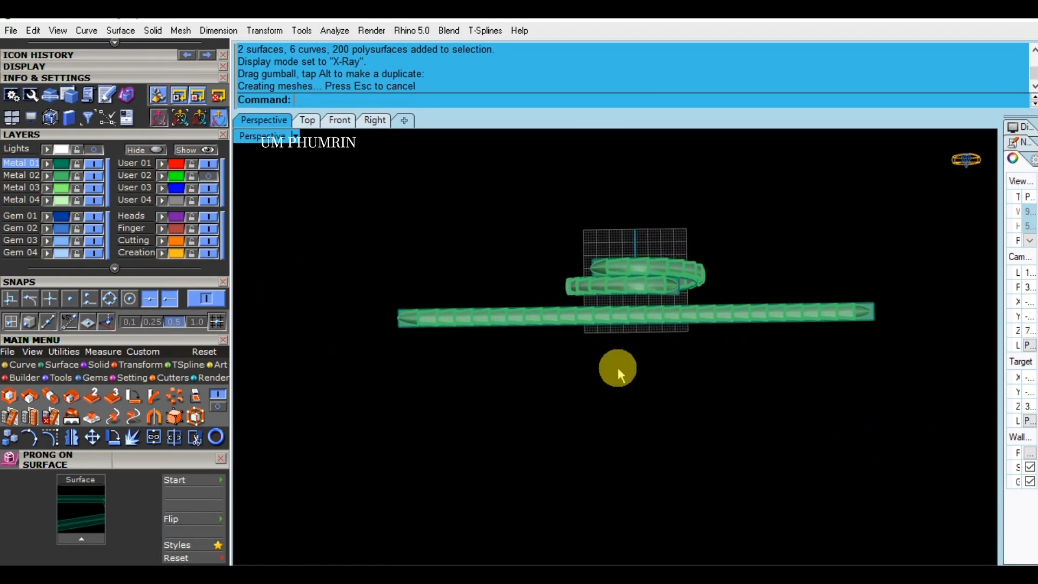
pyautogui.moveTo(376, 299); pyautogui.dragTo(877, 398)
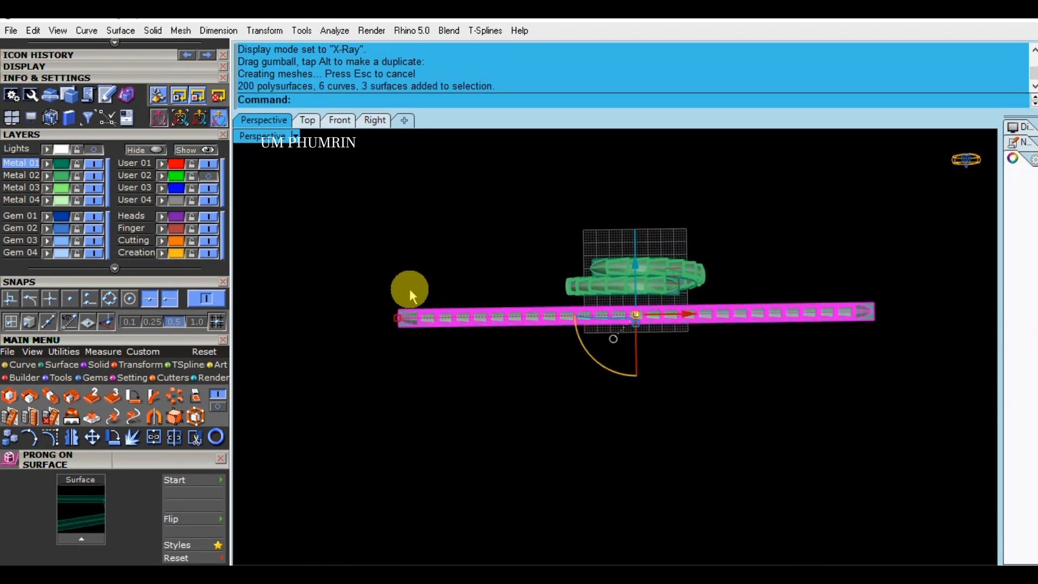
pyautogui.click(143, 151)
pyautogui.moveTo(553, 217); pyautogui.dragTo(621, 274, button='right')
pyautogui.scroll(11, 663, 260)
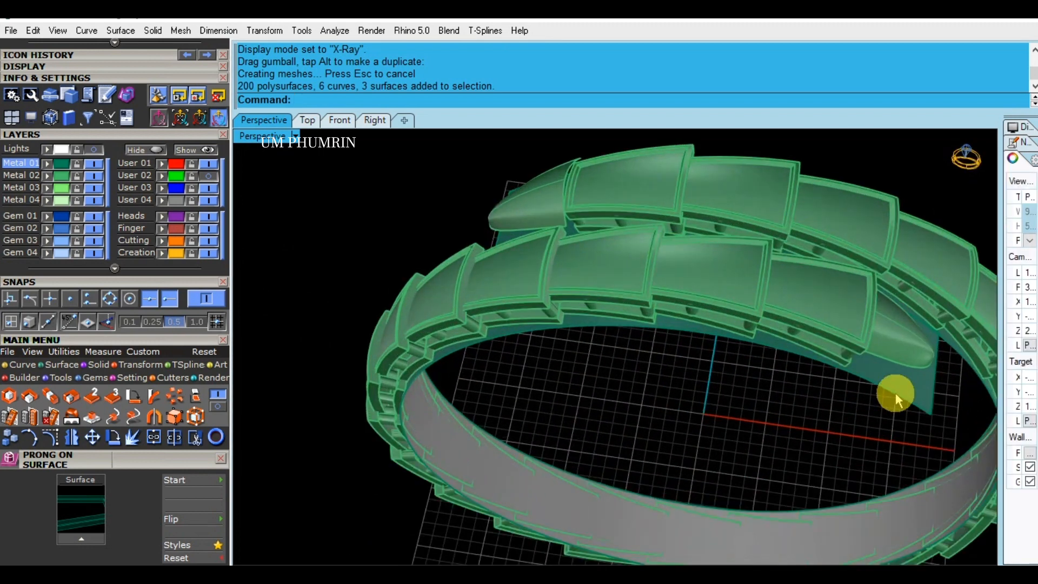
pyautogui.click(897, 393)
pyautogui.click(142, 151)
# Step: Set the perspective display mode to Working Shade and inspect the whole bangle from several angles
pyautogui.scroll(-4, 407, 209)
pyautogui.moveTo(586, 216); pyautogui.dragTo(521, 241, button='right')
pyautogui.click(296, 136)
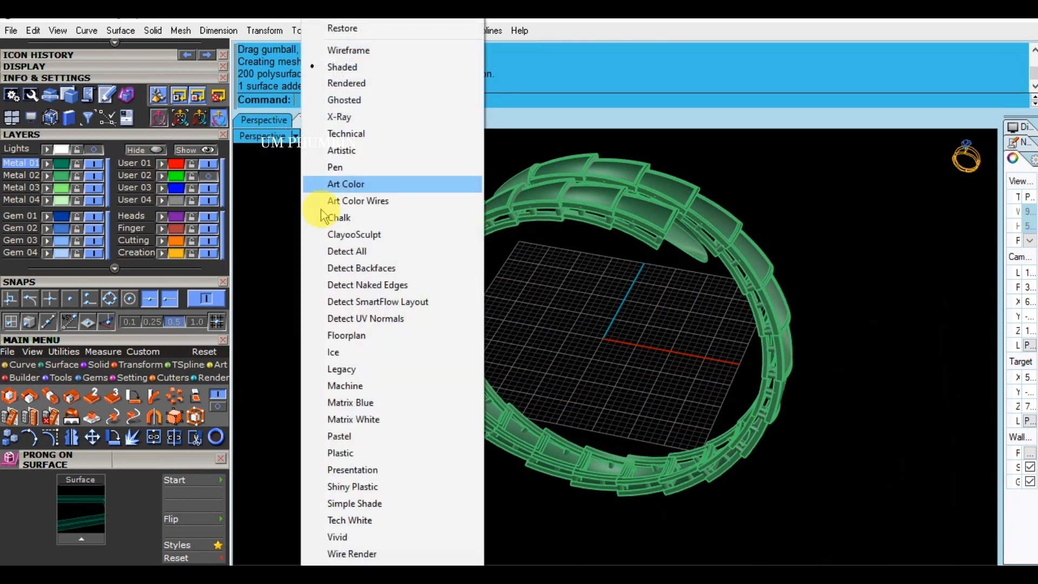
pyautogui.scroll(-3, 349, 546)
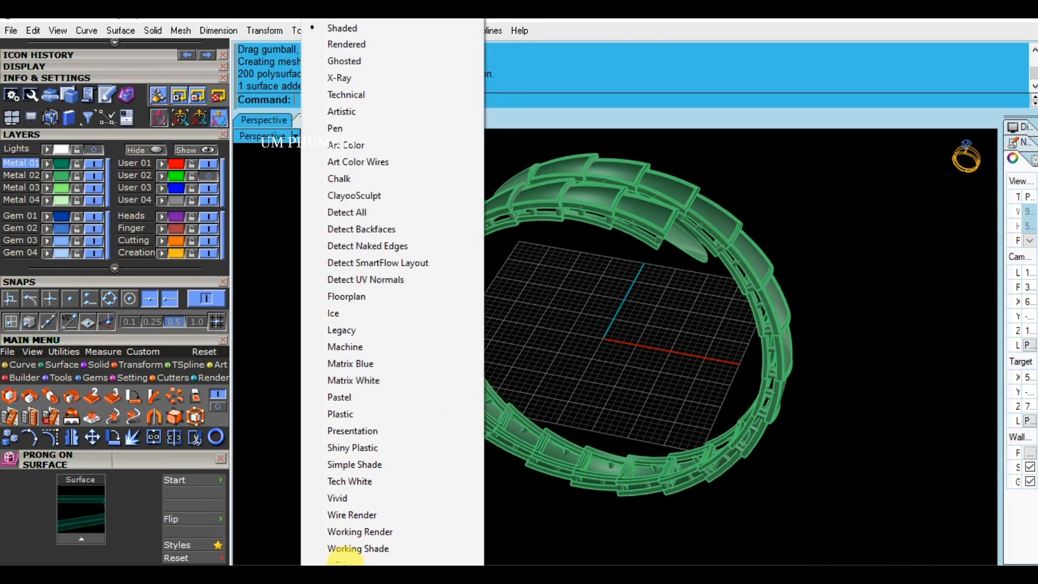
pyautogui.click(357, 533)
pyautogui.moveTo(588, 412); pyautogui.dragTo(680, 339, button='right')
pyautogui.scroll(5, 683, 367)
pyautogui.scroll(-5, 682, 368)
pyautogui.moveTo(761, 307); pyautogui.dragTo(615, 336, button='right')
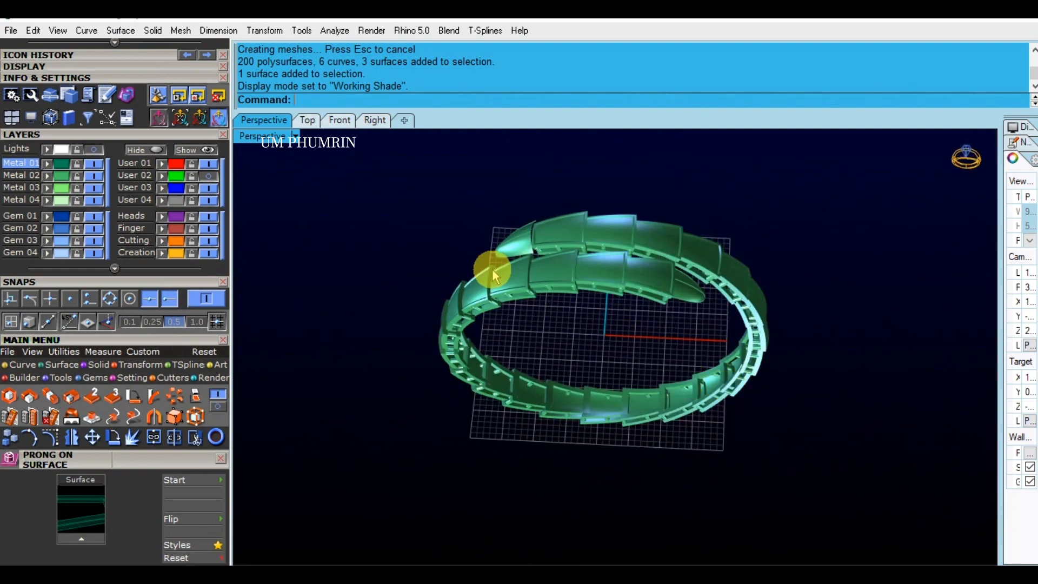
pyautogui.moveTo(567, 296); pyautogui.dragTo(560, 319, button='right')
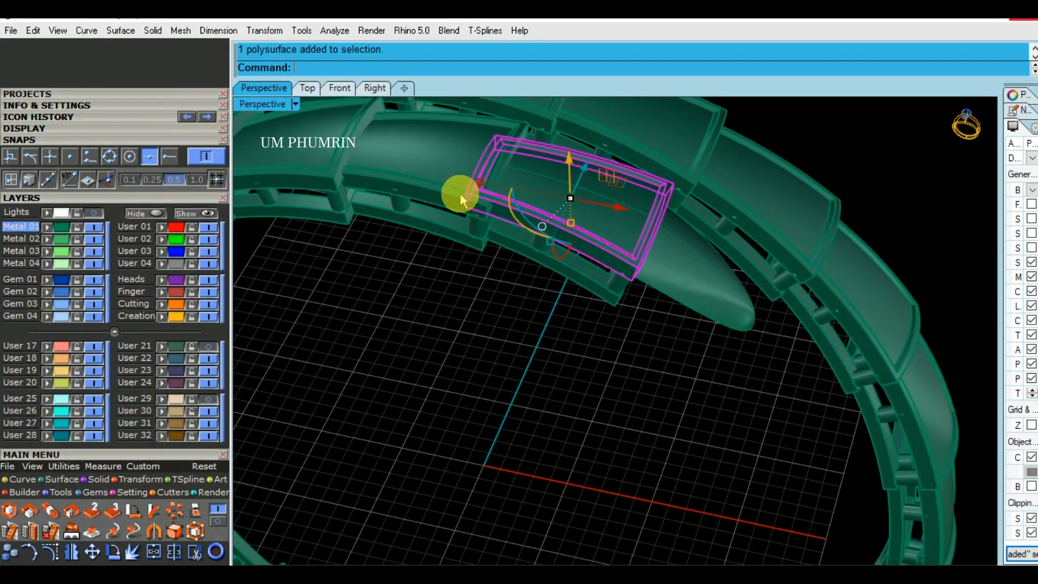
# Step: Isolate the two neighbouring framed plates next to the bangle's rounded tip, together with the curve on the end plate
pyautogui.keyDown('shift'); pyautogui.click(460, 194); pyautogui.keyUp('shift')
pyautogui.keyDown('shift'); pyautogui.click(595, 194); pyautogui.keyUp('shift')
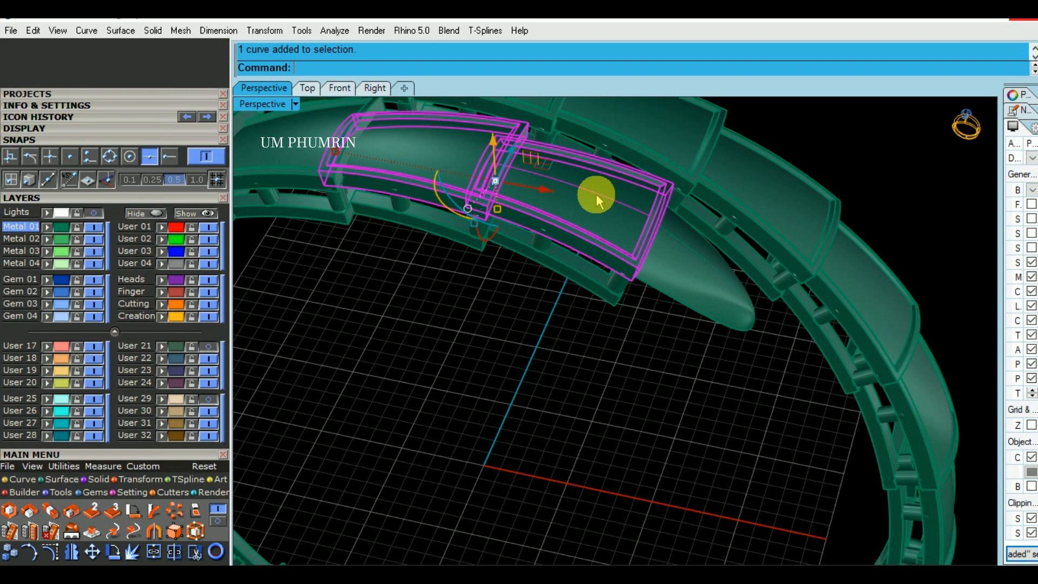
pyautogui.rightClick(157, 214)
pyautogui.moveTo(533, 324); pyautogui.dragTo(720, 391, button='right')
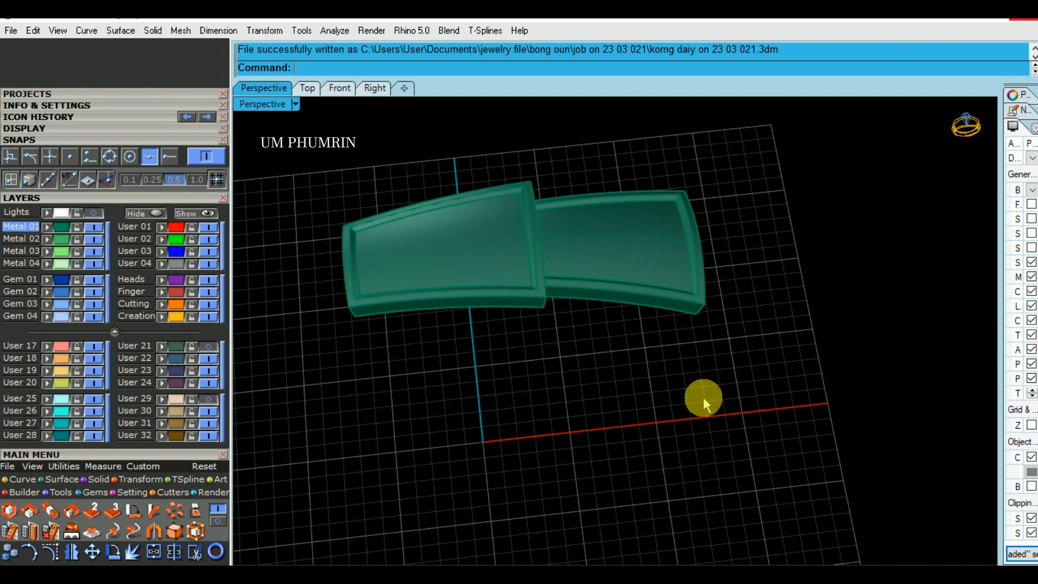
pyautogui.scroll(8, 651, 322)
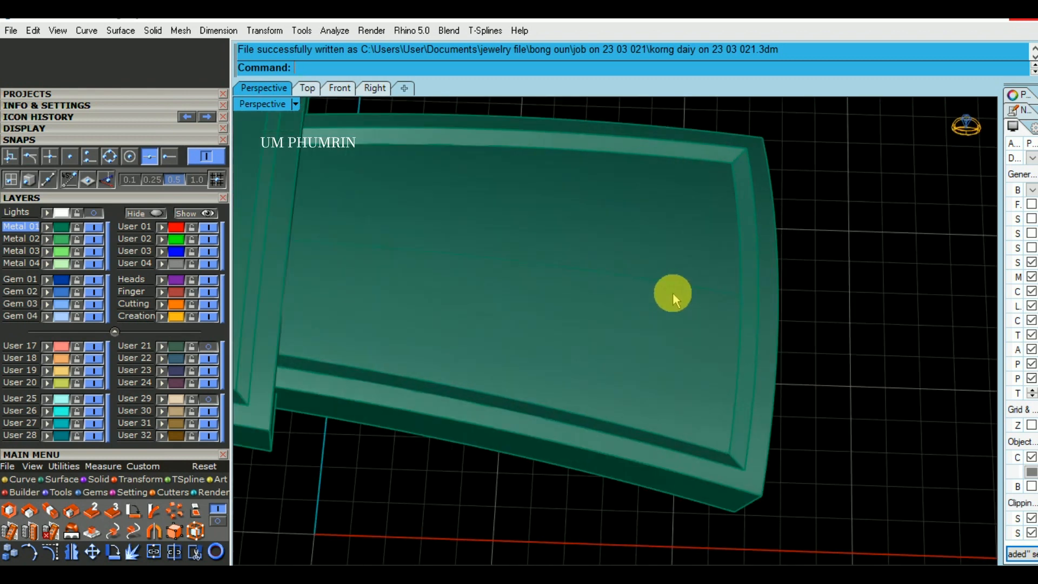
pyautogui.scroll(-5, 642, 325)
pyautogui.scroll(1, 638, 325)
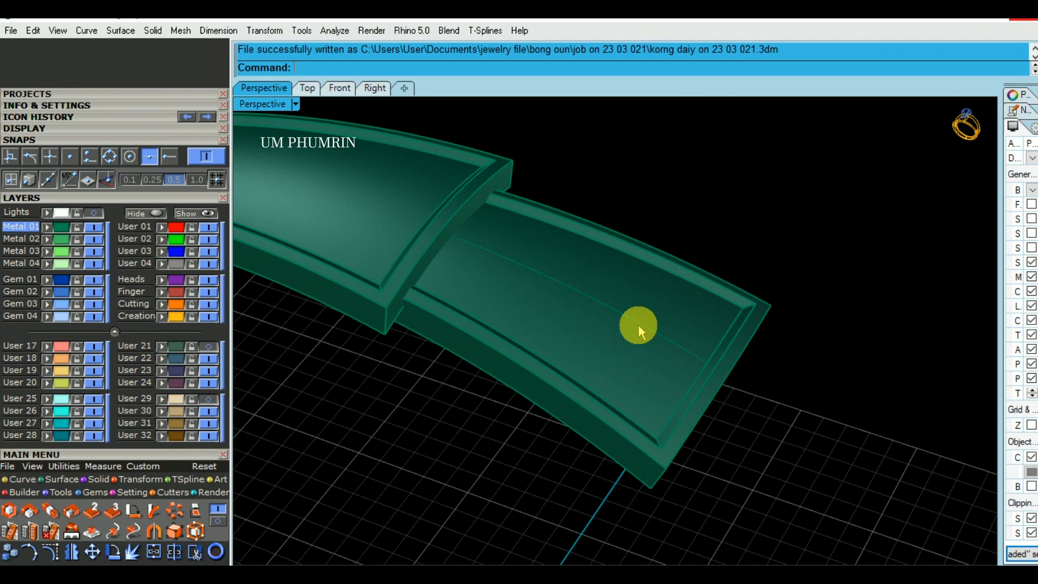
pyautogui.moveTo(654, 354); pyautogui.dragTo(686, 307, button='right')
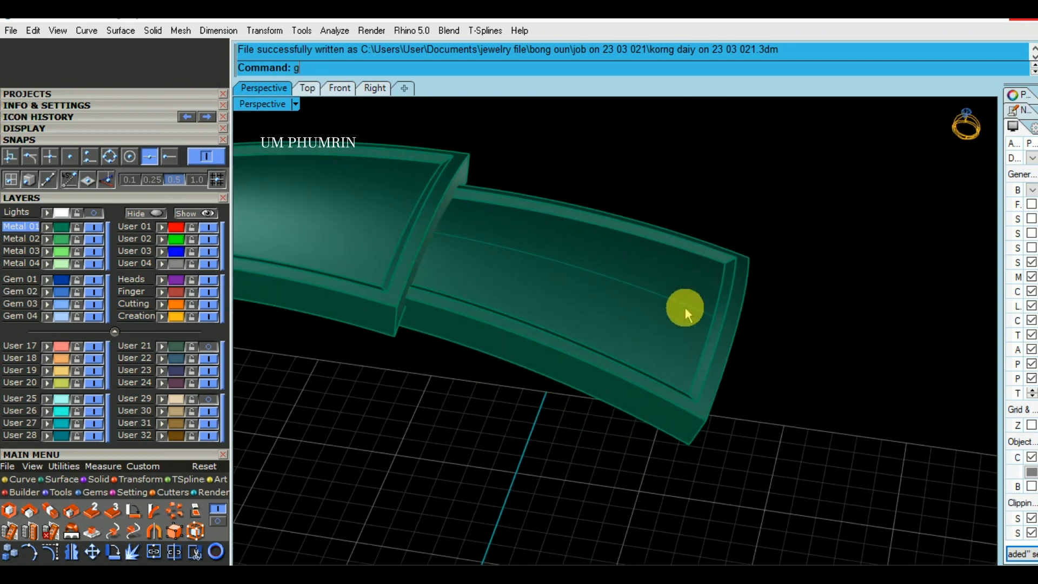
pyautogui.press('Return')
pyautogui.click(669, 300)
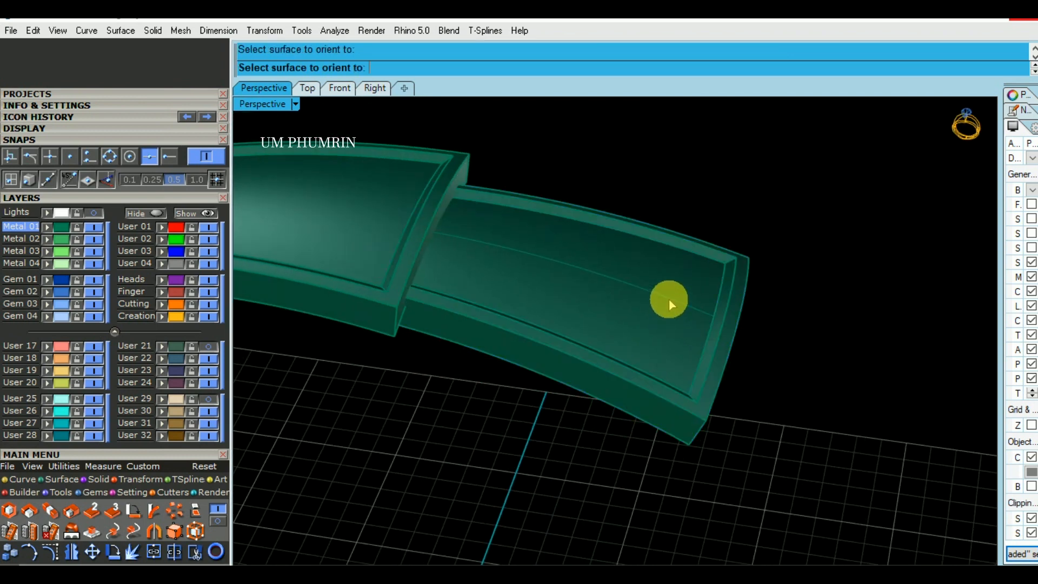
pyautogui.press('Escape')
# Step: Place a 1.6 mm round gem on the plate surface beside the gem already set near the frame's corner
pyautogui.moveTo(670, 300)
pyautogui.mouseDown(button='right')
pyautogui.moveTo(690, 356)
pyautogui.moveTo(684, 302)
pyautogui.mouseUp(button='right')
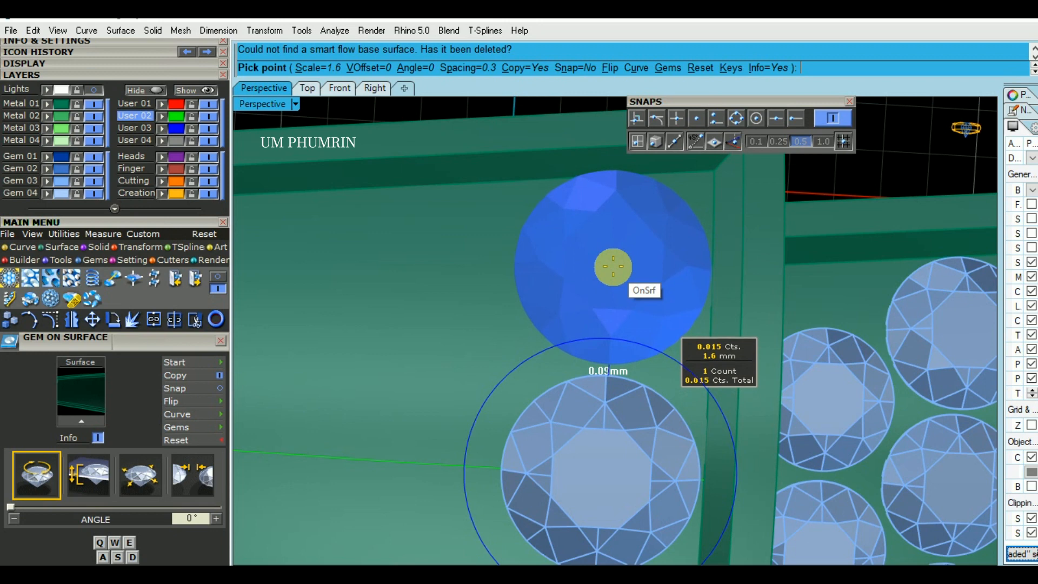
pyautogui.click(612, 266)
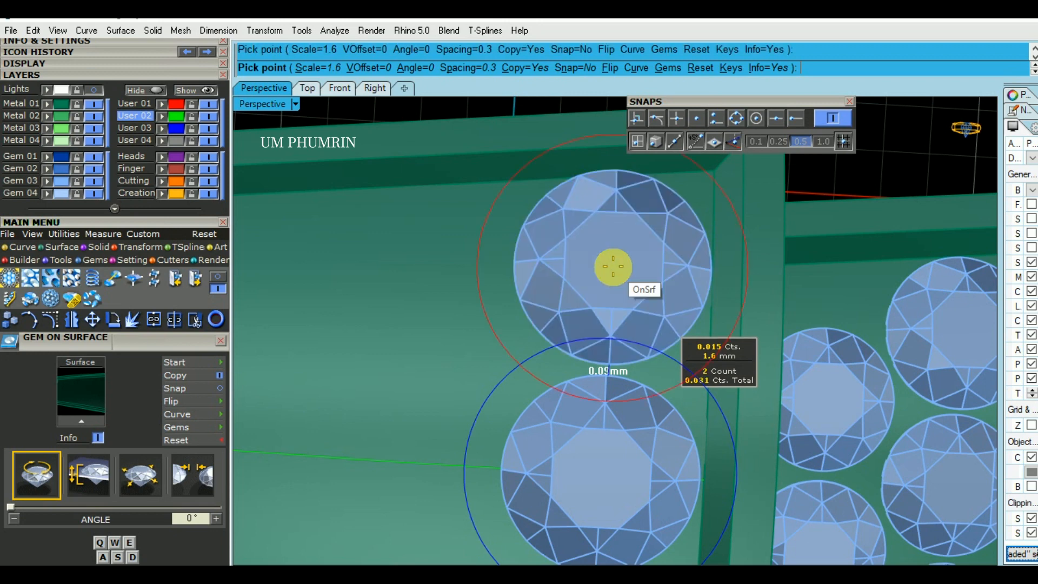
pyautogui.scroll(-2, 621, 273)
pyautogui.moveTo(614, 217); pyautogui.dragTo(647, 338, button='right')
pyautogui.scroll(-2, 649, 337)
pyautogui.moveTo(656, 301); pyautogui.dragTo(665, 252, button='right')
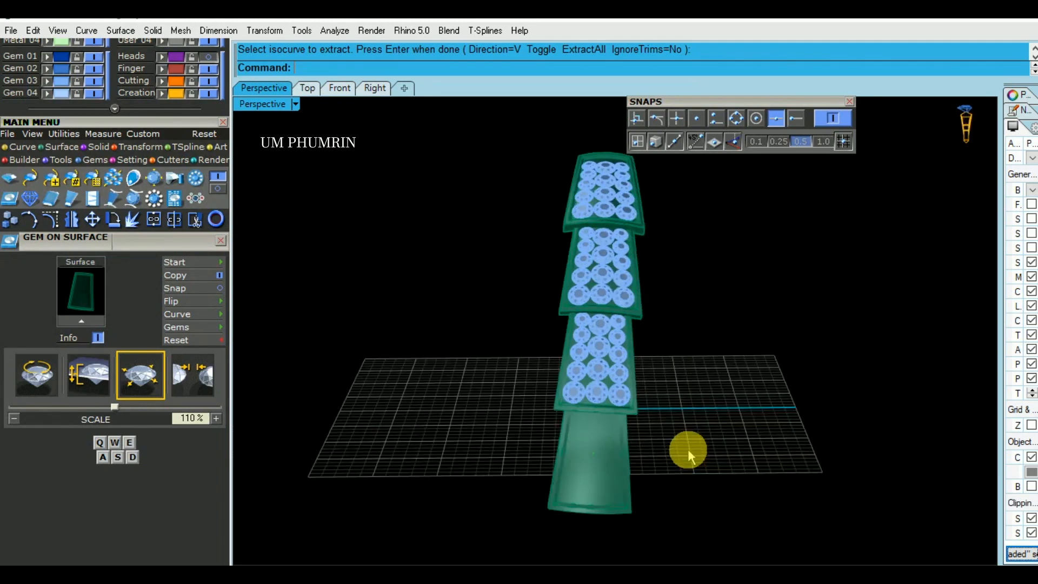
# Step: Start Gem on Curve along the empty end plate's lengthwise center curve, with the gems oriented to the plate surface
pyautogui.moveTo(688, 449); pyautogui.dragTo(633, 343, button='right')
pyautogui.click(602, 414)
pyautogui.click(602, 413)
pyautogui.scroll(4, 603, 412)
pyautogui.write('gc')
pyautogui.press('Return')
pyautogui.moveTo(172, 238); pyautogui.dragTo(182, 143)
pyautogui.click(195, 167)
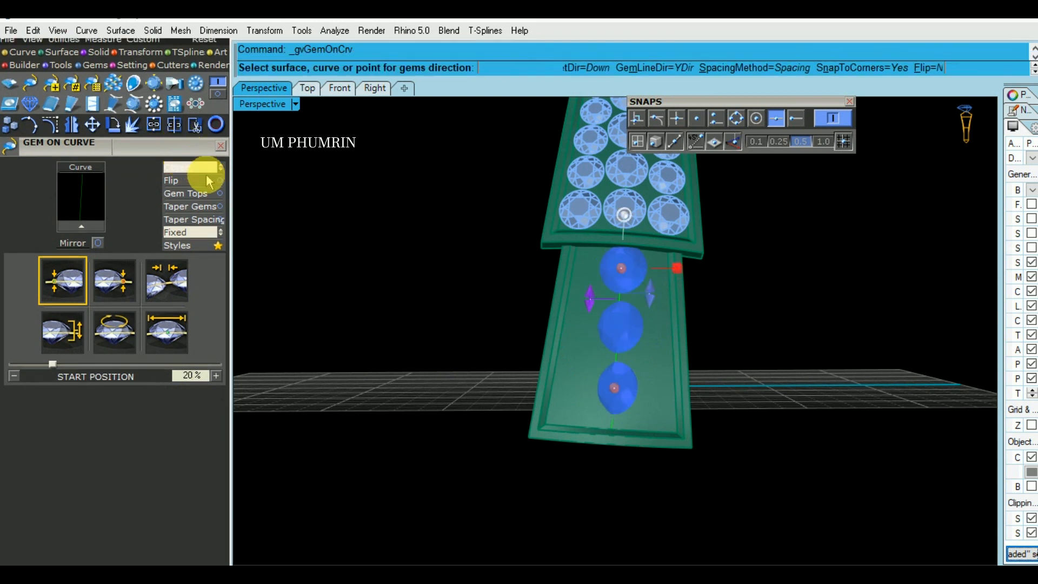
pyautogui.click(576, 375)
# Step: Set the gem row's spacing to 0.12 mm and its start size to 1.6 mm
pyautogui.click(173, 289)
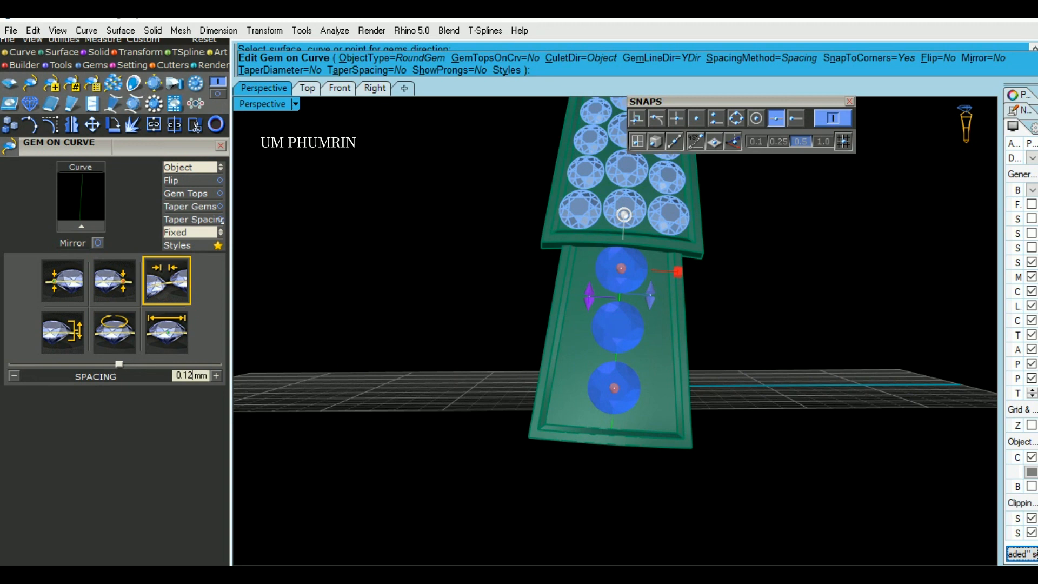
pyautogui.click(176, 340)
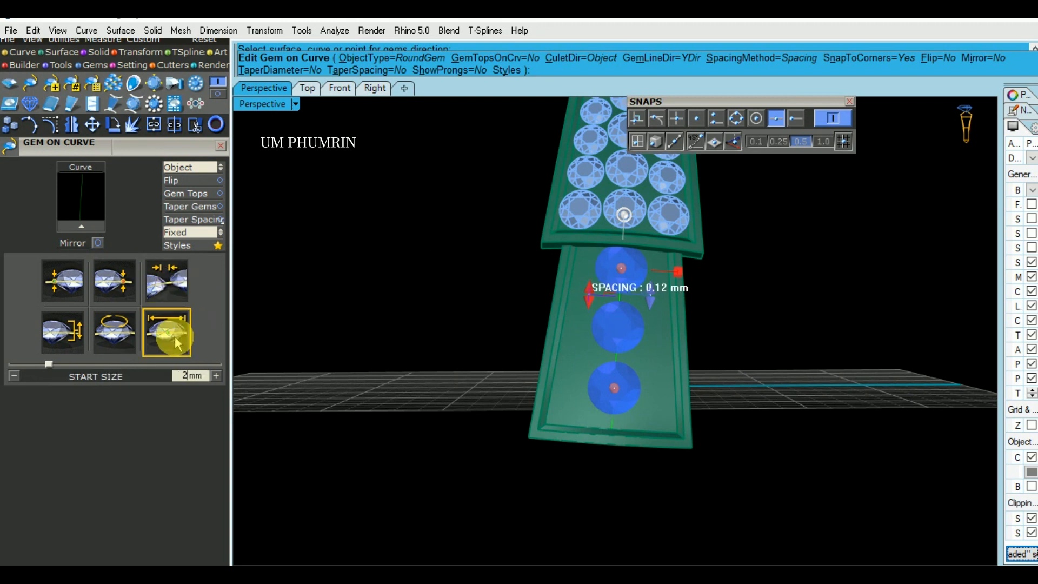
pyautogui.press('Return')
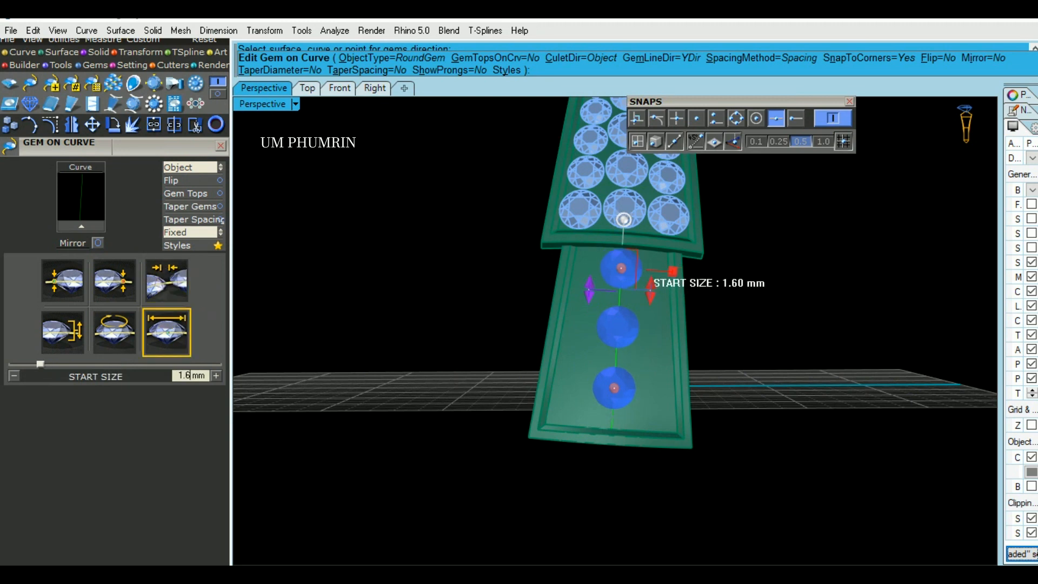
# Step: Set the gem spacing method to Fixed, extend the row from 21.4% to 93.6% of the curve, and create the gems
pyautogui.scroll(4, 611, 292)
pyautogui.keyDown('shift'); pyautogui.moveTo(624, 290); pyautogui.dragTo(519, 262, button='right'); pyautogui.keyUp('shift')
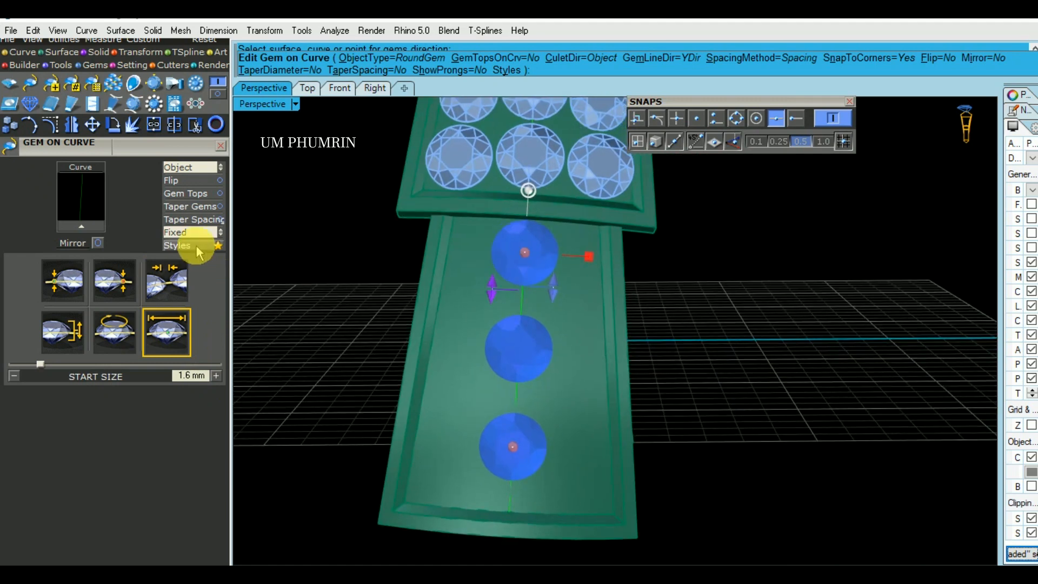
pyautogui.click(198, 232)
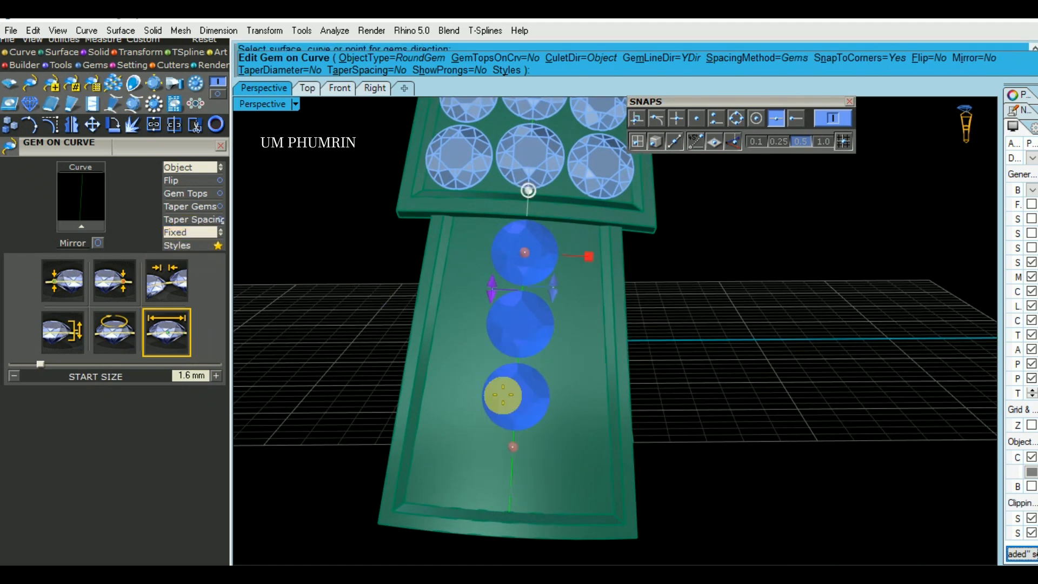
pyautogui.moveTo(511, 447); pyautogui.dragTo(510, 490)
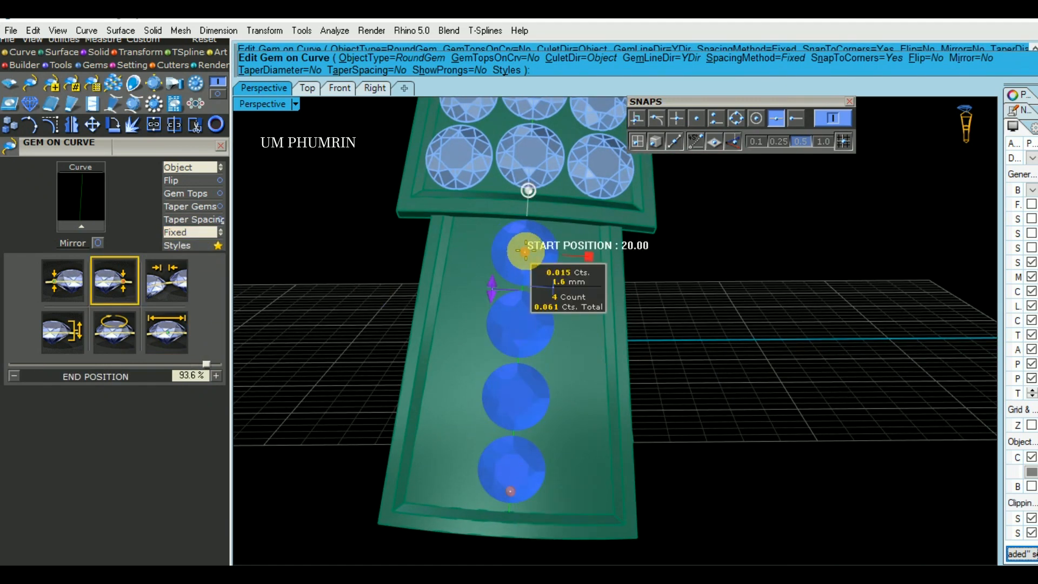
pyautogui.moveTo(534, 254); pyautogui.dragTo(535, 259)
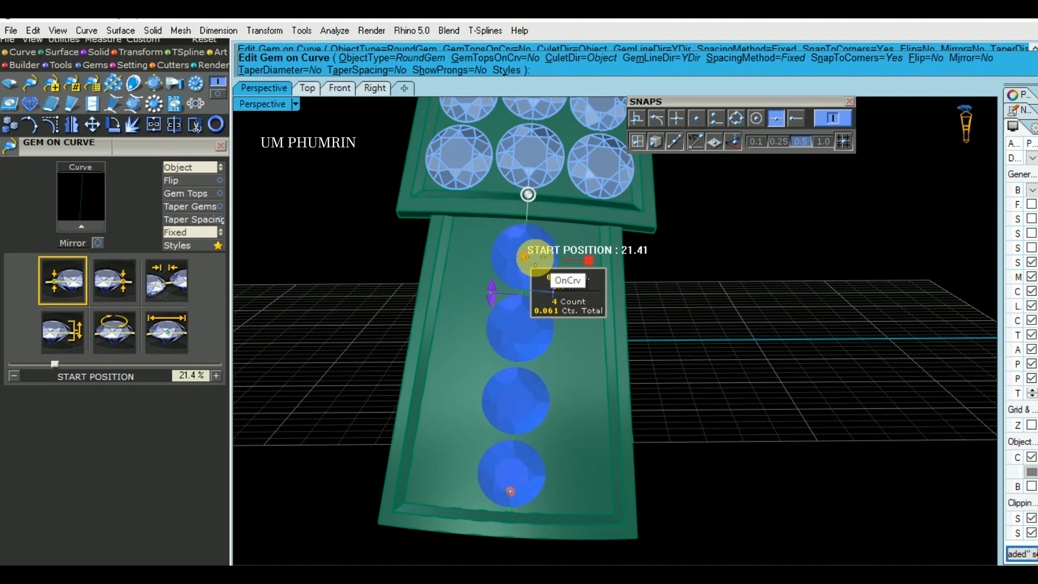
pyautogui.rightClick(535, 258)
# Step: Place a 1.6 mm gem on the end plate's surface beside the gem at the wide end of the center row
pyautogui.scroll(-4, 690, 303)
pyautogui.moveTo(719, 315); pyautogui.dragTo(695, 353, button='right')
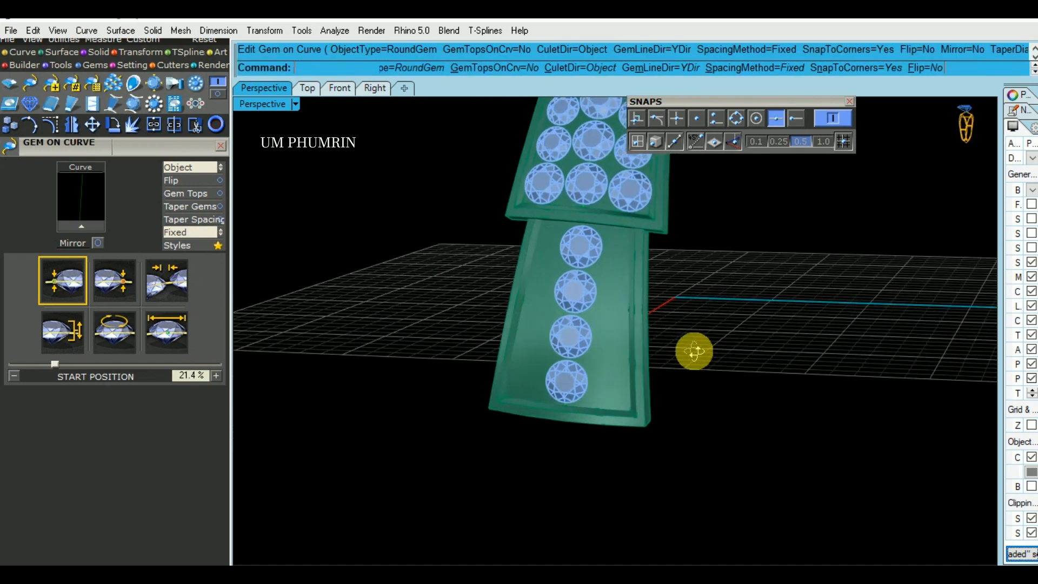
pyautogui.scroll(5, 612, 375)
pyautogui.moveTo(612, 376); pyautogui.dragTo(640, 346, button='right')
pyautogui.write('gs')
pyautogui.press('Return')
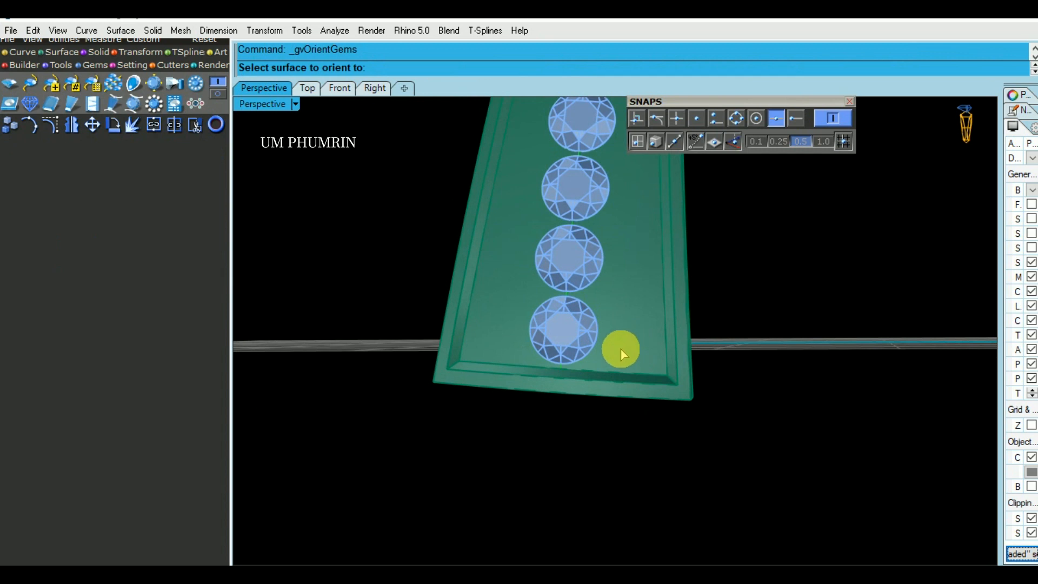
pyautogui.scroll(4, 625, 339)
pyautogui.click(627, 338)
pyautogui.press('w')
pyautogui.press('w')
pyautogui.press('w')
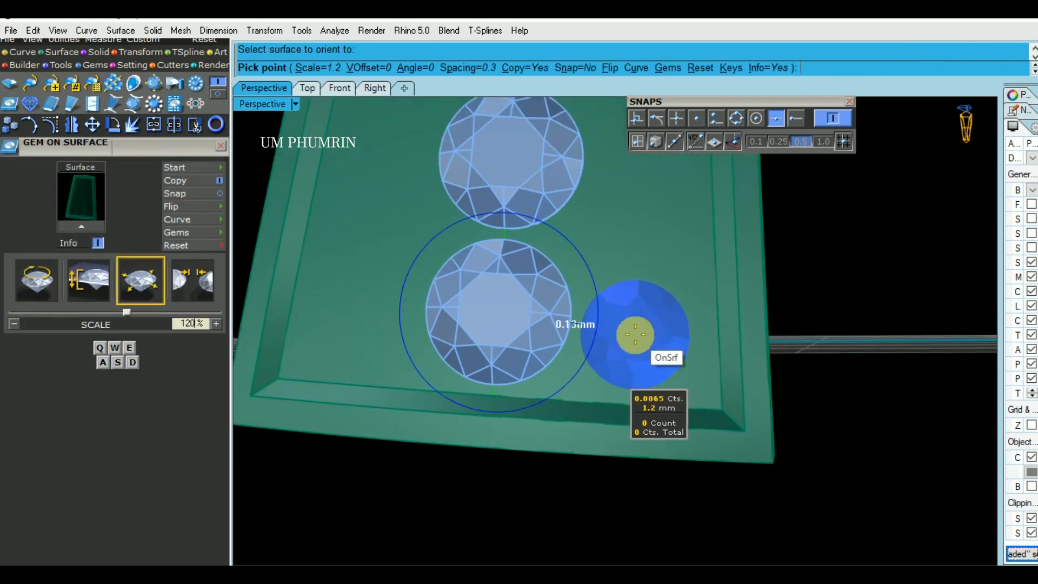
pyautogui.press('w')
pyautogui.scroll(1, 644, 334)
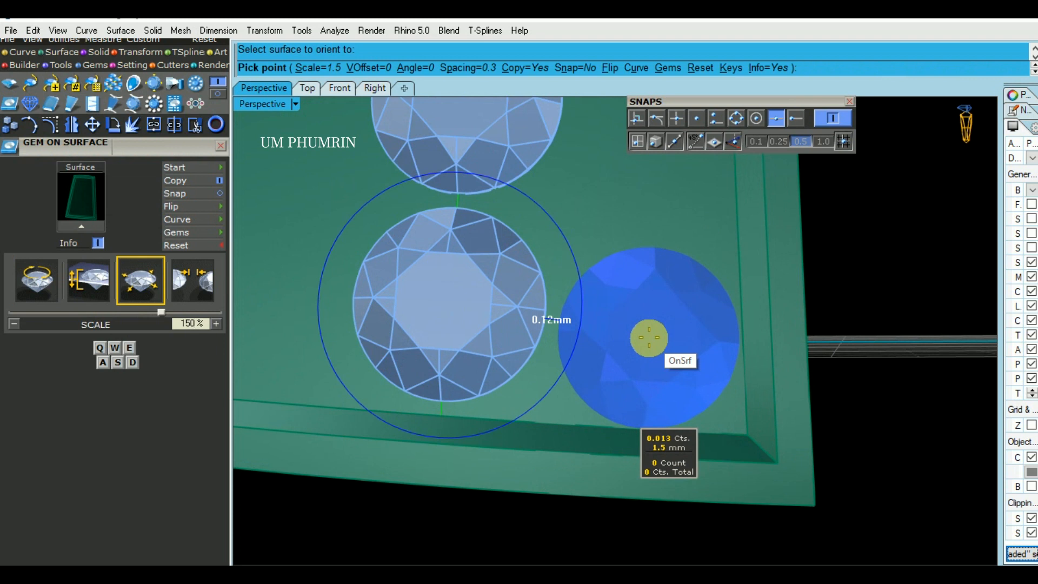
pyautogui.press('w')
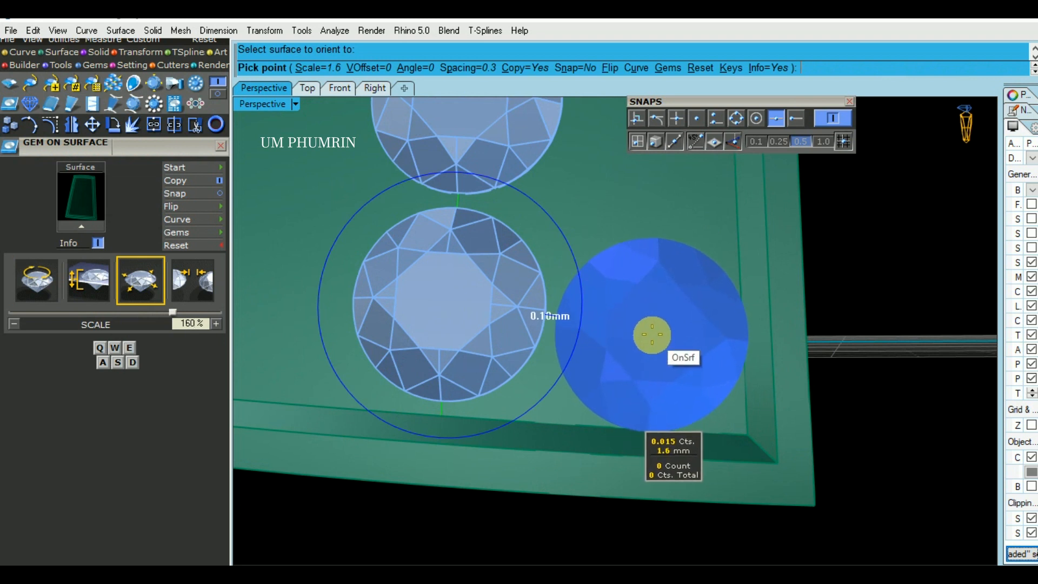
pyautogui.click(652, 335)
# Step: Reduce the gem scale to 140% and place a 1.4 mm gem as the second stone of the side row
pyautogui.scroll(-3, 649, 346)
pyautogui.scroll(2, 633, 379)
pyautogui.scroll(4, 641, 320)
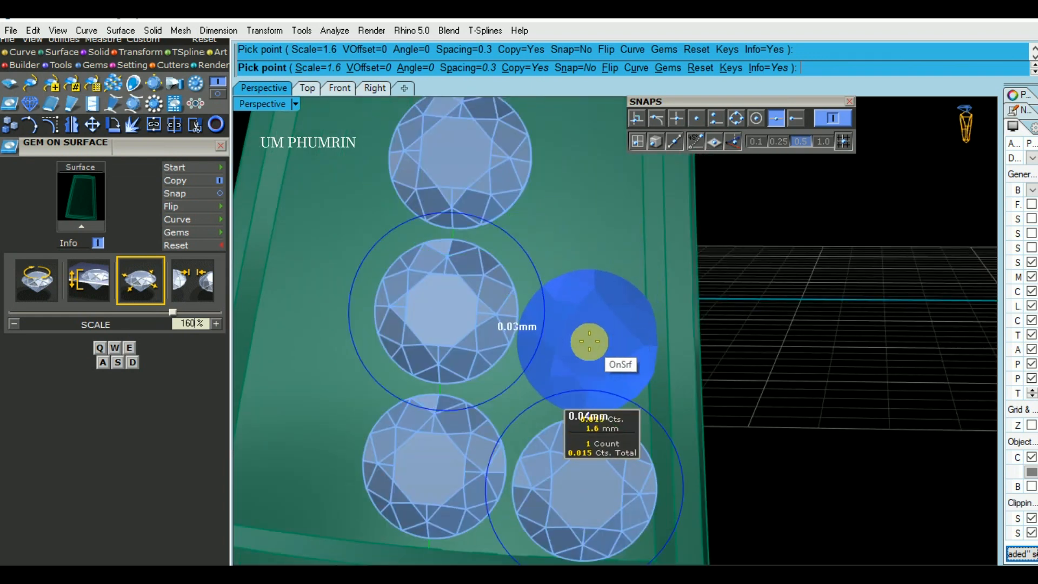
pyautogui.scroll(4, 587, 344)
pyautogui.press('s')
pyautogui.press('s')
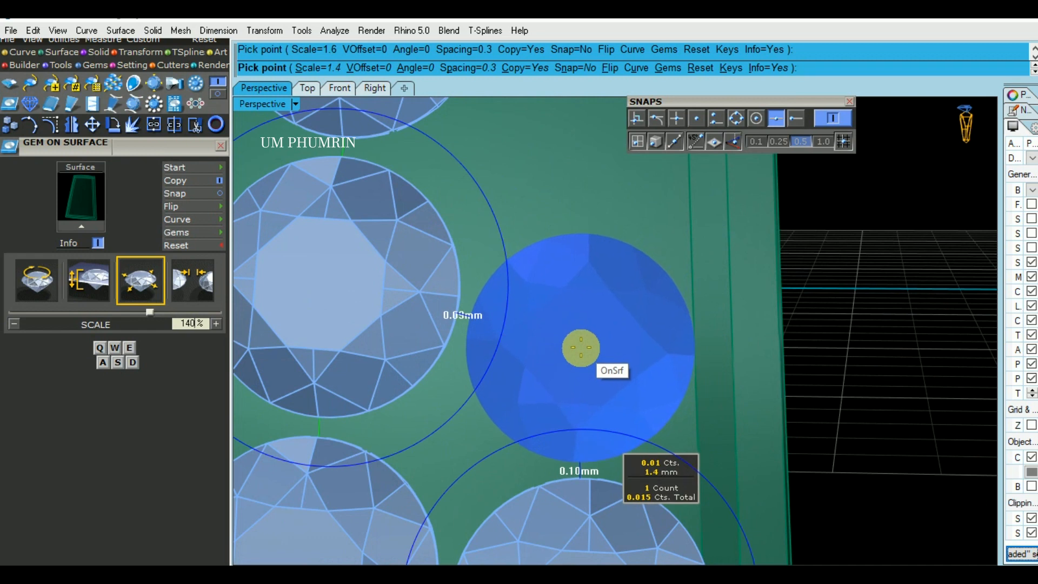
pyautogui.scroll(-4, 581, 346)
pyautogui.click(579, 343)
# Step: Reduce the gem scale to 130% and place a 1.3 mm gem as the third stone of the side row
pyautogui.scroll(4, 577, 303)
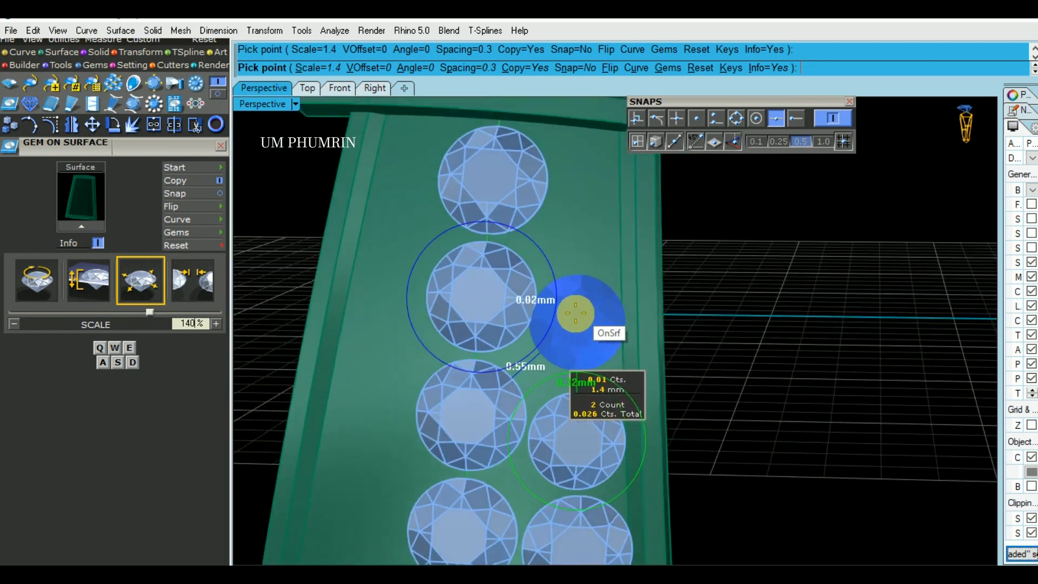
pyautogui.scroll(5, 578, 310)
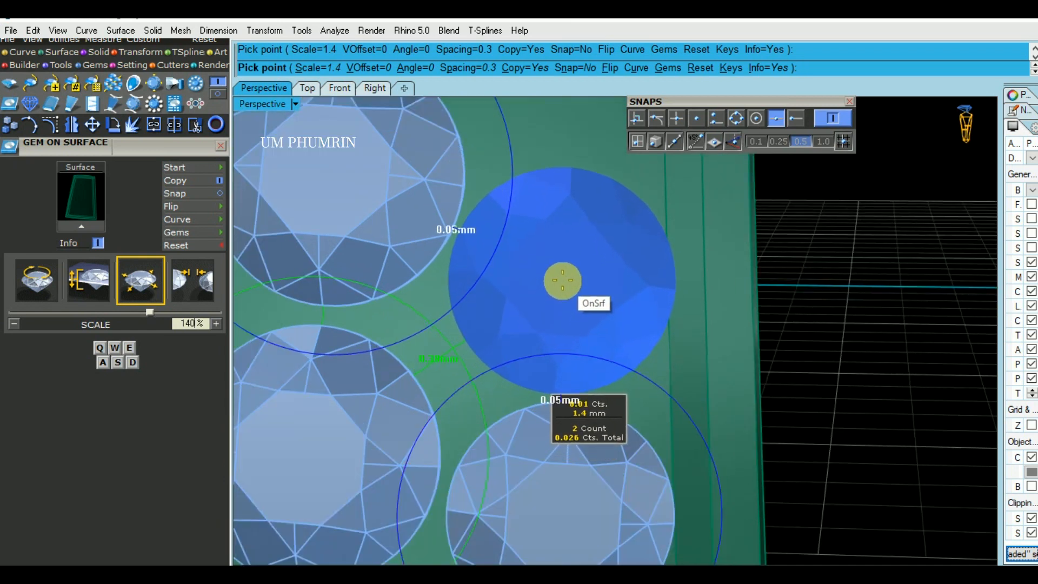
pyautogui.press('a')
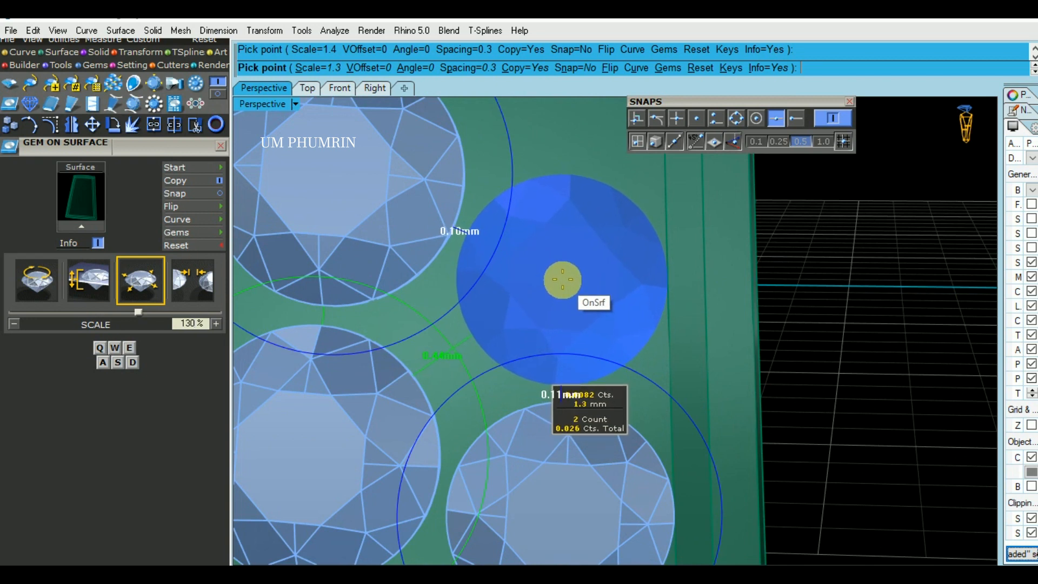
pyautogui.click(562, 279)
# Step: Reduce the gem scale to 120% and place a 1.2 mm gem as the fourth stone of the side row
pyautogui.scroll(-10, 563, 281)
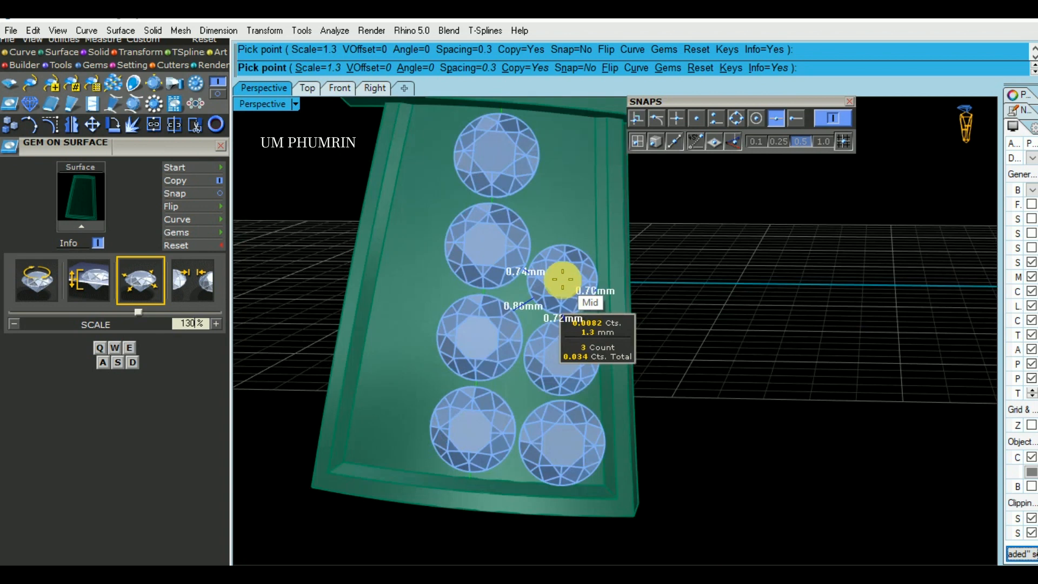
pyautogui.keyDown('shift'); pyautogui.moveTo(563, 280); pyautogui.dragTo(563, 358, button='right'); pyautogui.keyUp('shift')
pyautogui.scroll(5, 560, 269)
pyautogui.keyDown('shift'); pyautogui.moveTo(560, 269); pyautogui.dragTo(563, 313, button='right'); pyautogui.keyUp('shift')
pyautogui.scroll(3, 564, 313)
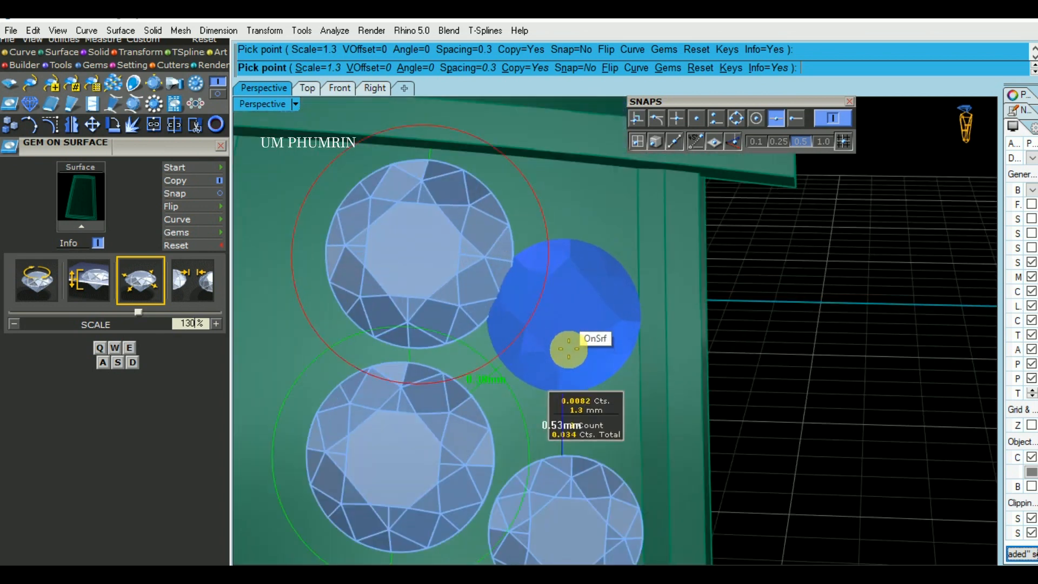
pyautogui.keyDown('shift'); pyautogui.moveTo(568, 373); pyautogui.dragTo(568, 333, button='right'); pyautogui.keyUp('shift')
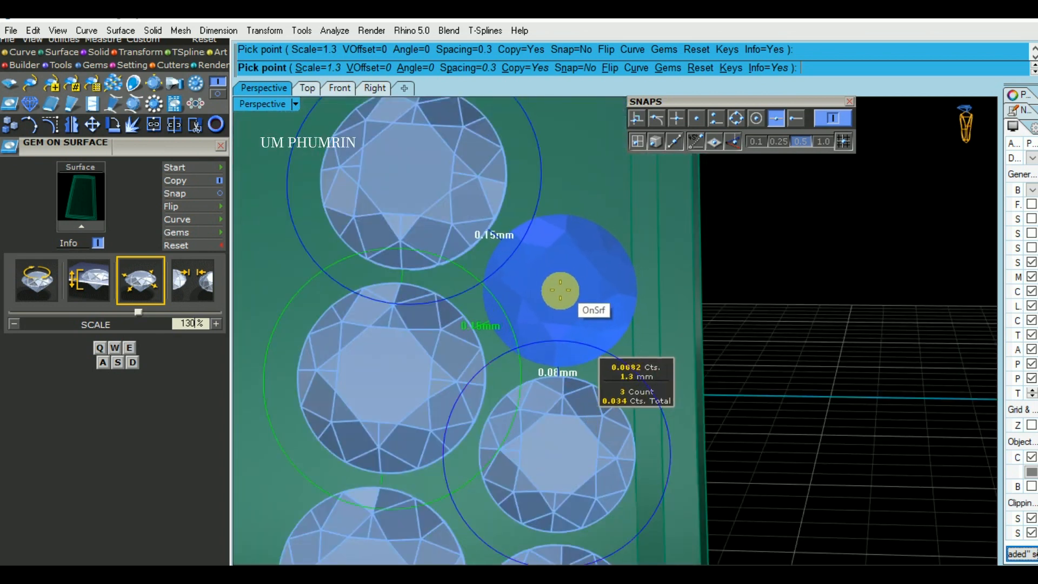
pyautogui.press('a')
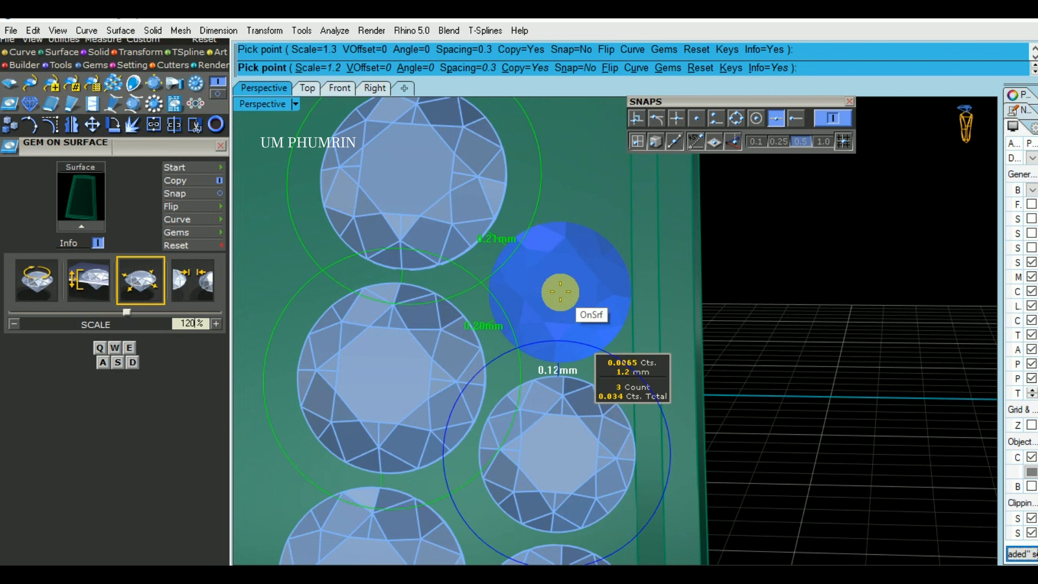
pyautogui.click(560, 295)
# Step: Reduce the gem scale to 110%, place a 1.1 mm gem at the plate's narrow end, and finish placing gems on the surface
pyautogui.scroll(-3, 561, 295)
pyautogui.keyDown('shift'); pyautogui.moveTo(561, 294); pyautogui.dragTo(563, 348, button='right'); pyautogui.keyUp('shift')
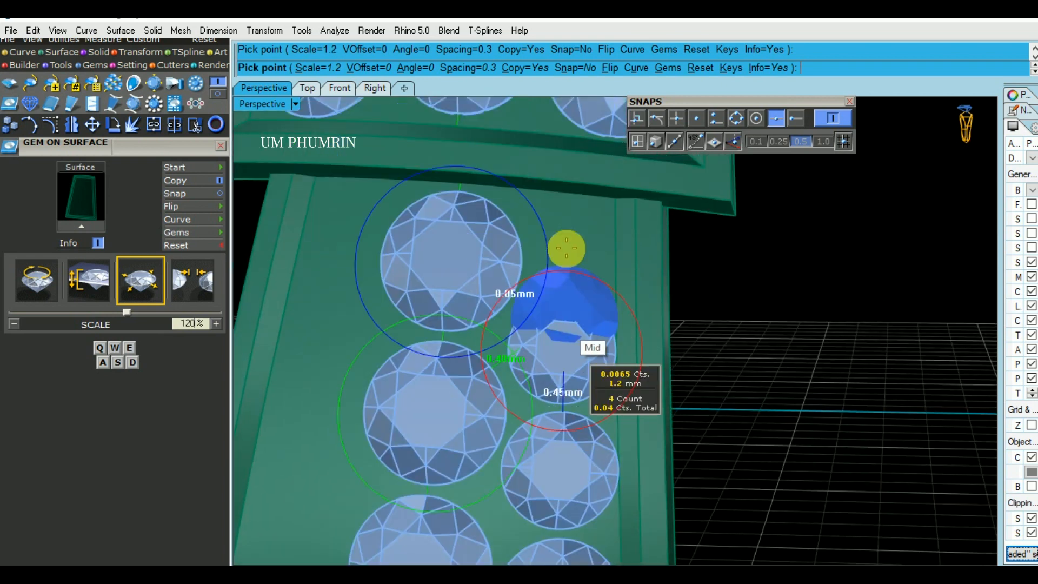
pyautogui.scroll(3, 570, 236)
pyautogui.keyDown('shift'); pyautogui.moveTo(570, 237); pyautogui.dragTo(570, 290, button='right'); pyautogui.keyUp('shift')
pyautogui.scroll(2, 579, 290)
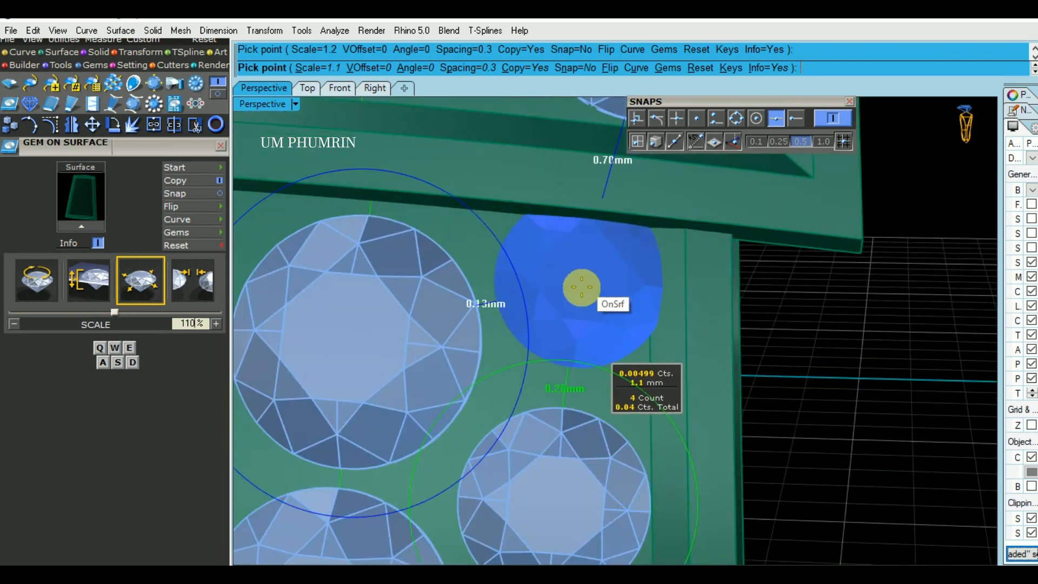
pyautogui.press('a')
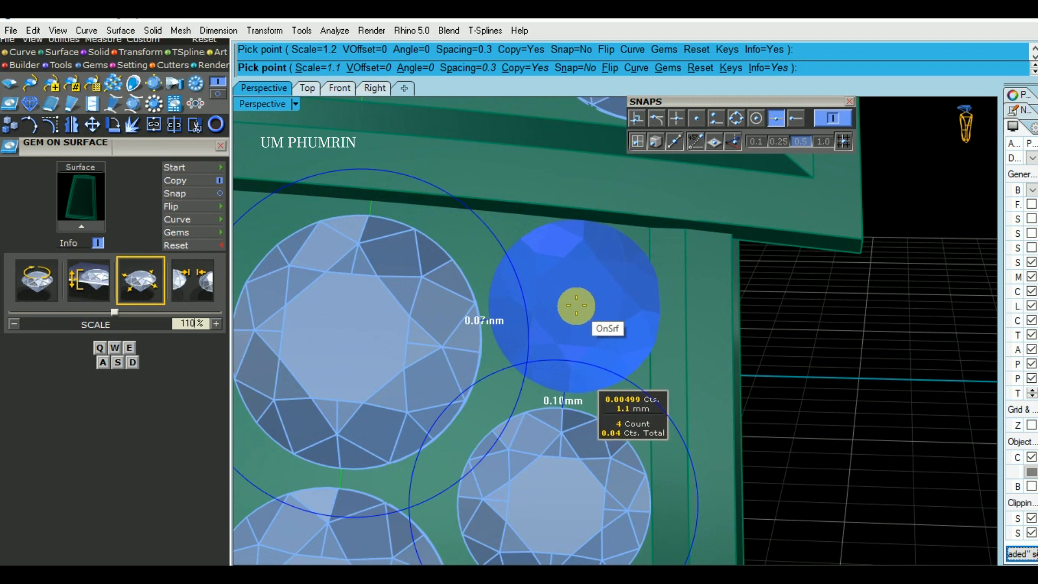
pyautogui.click(577, 306)
pyautogui.rightClick(577, 307)
# Step: Select the five gems of the tapering side row and group them
pyautogui.scroll(-8, 577, 308)
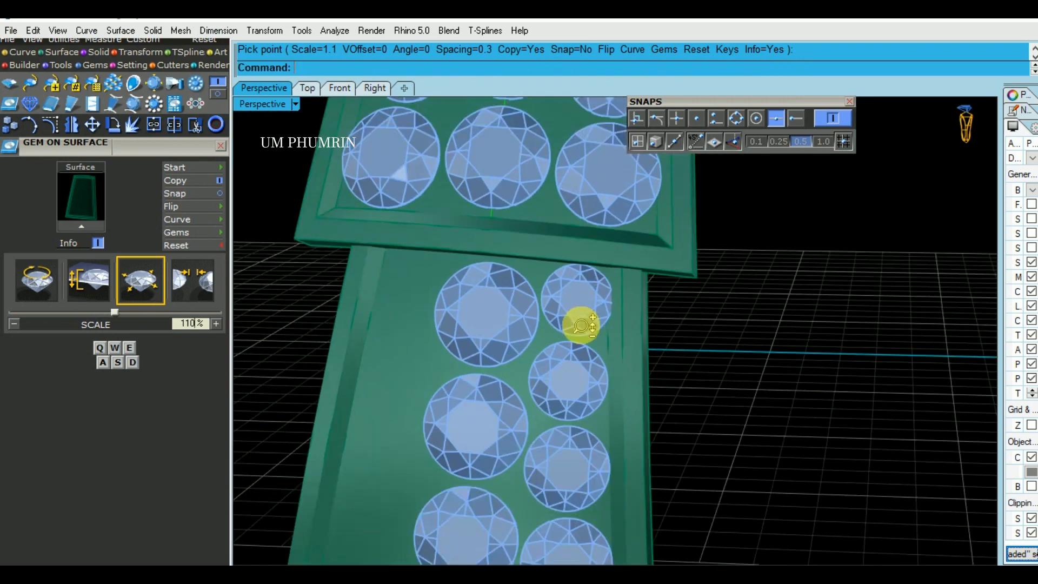
pyautogui.keyDown('shift'); pyautogui.moveTo(604, 293); pyautogui.dragTo(610, 276, button='right'); pyautogui.keyUp('shift')
pyautogui.scroll(-3, 608, 275)
pyautogui.click(604, 190)
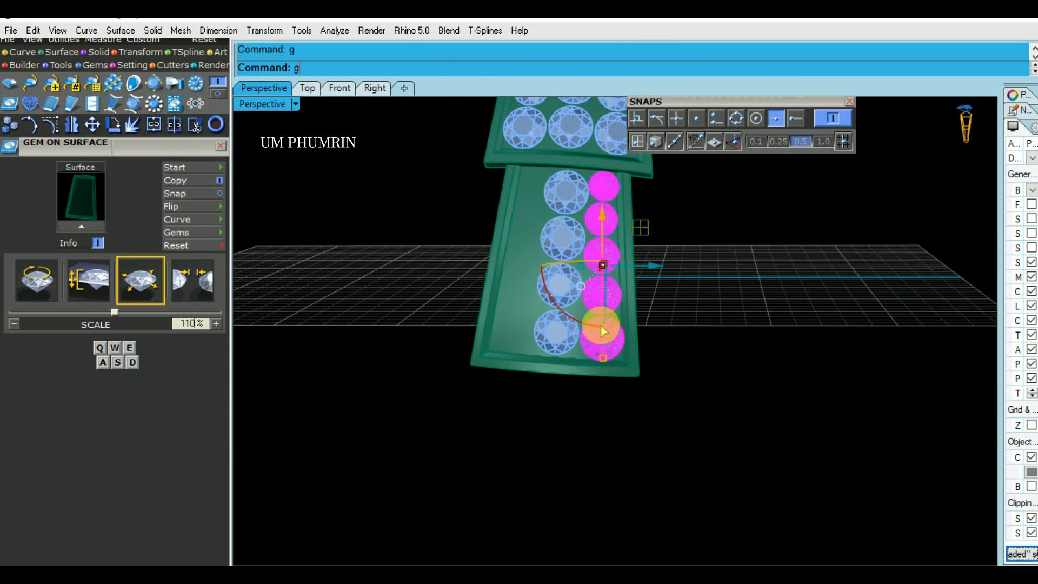
pyautogui.press('Return')
# Step: Mirror a copy of the grouped side row across a three-point plane running through the center gem row
pyautogui.scroll(-5, 603, 329)
pyautogui.moveTo(675, 333); pyautogui.dragTo(598, 297, button='right')
pyautogui.scroll(3, 617, 346)
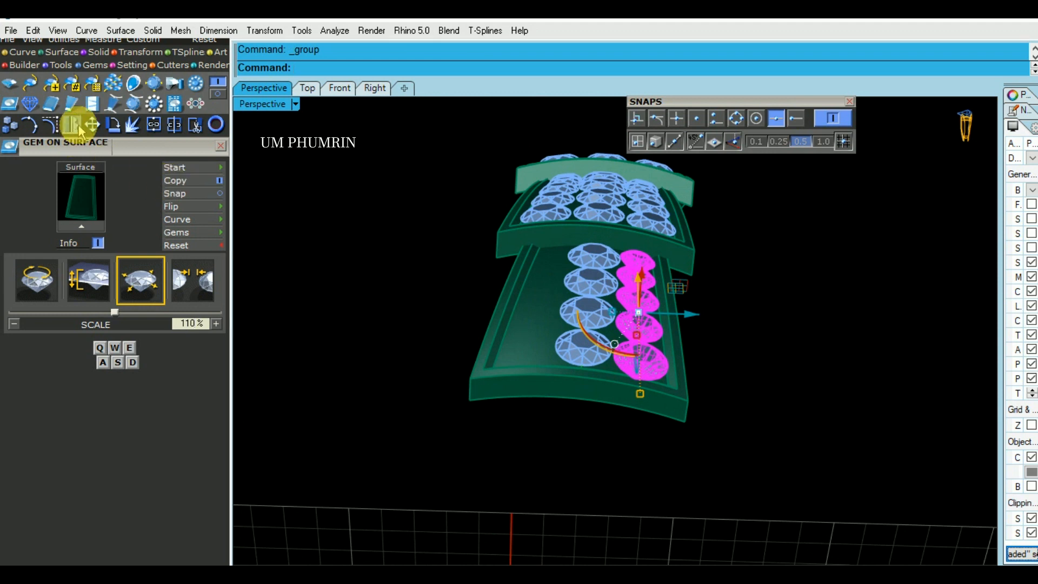
pyautogui.click(350, 67)
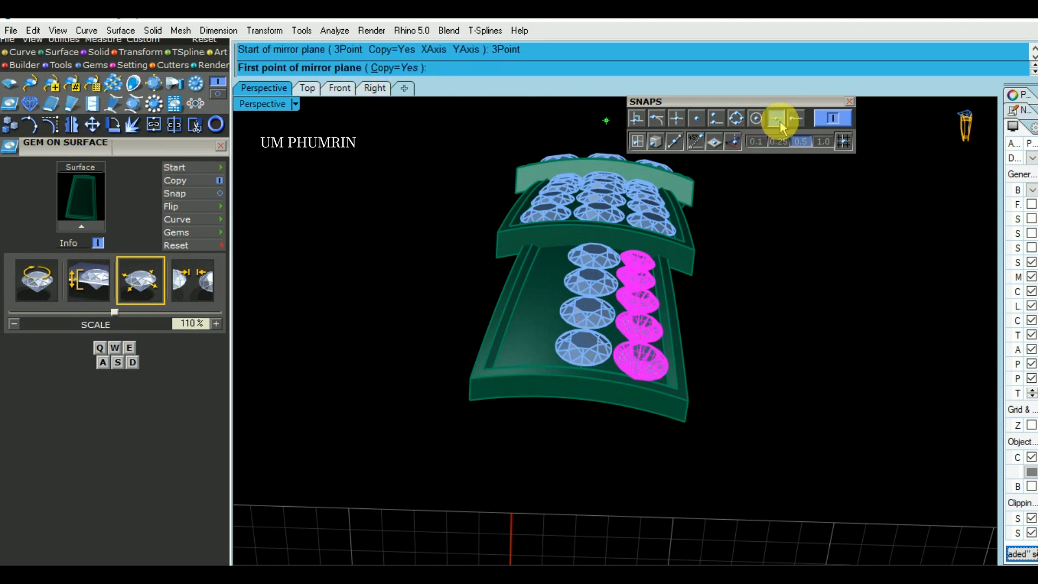
pyautogui.click(696, 120)
pyautogui.click(594, 257)
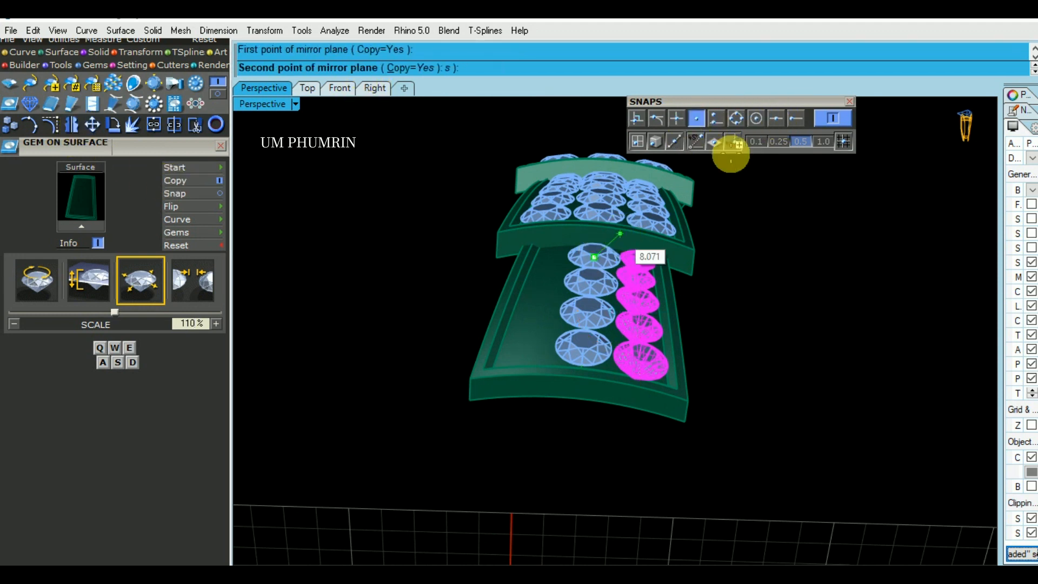
pyautogui.scroll(2, 578, 380)
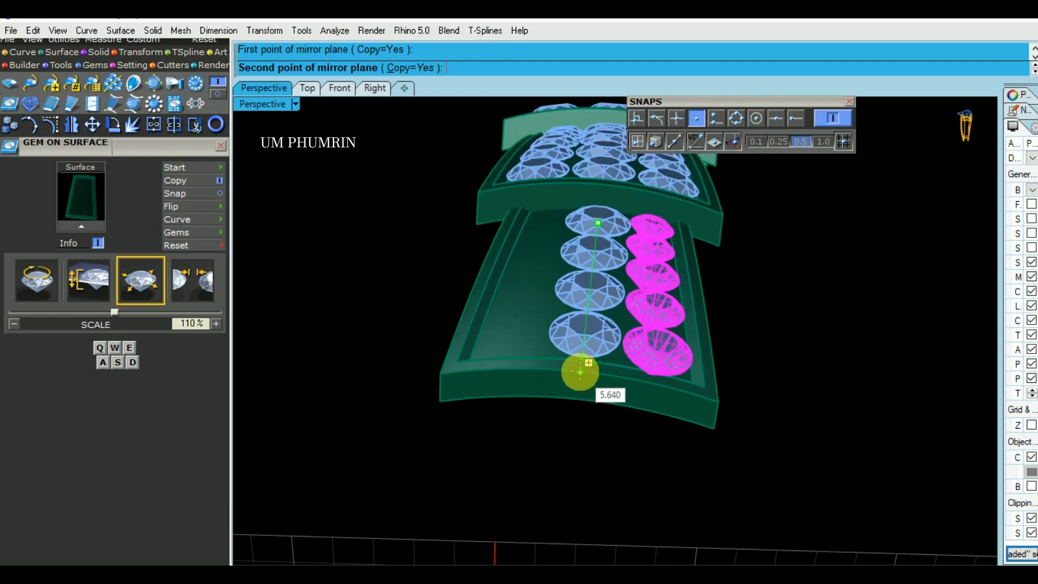
pyautogui.click(579, 370)
pyautogui.click(575, 395)
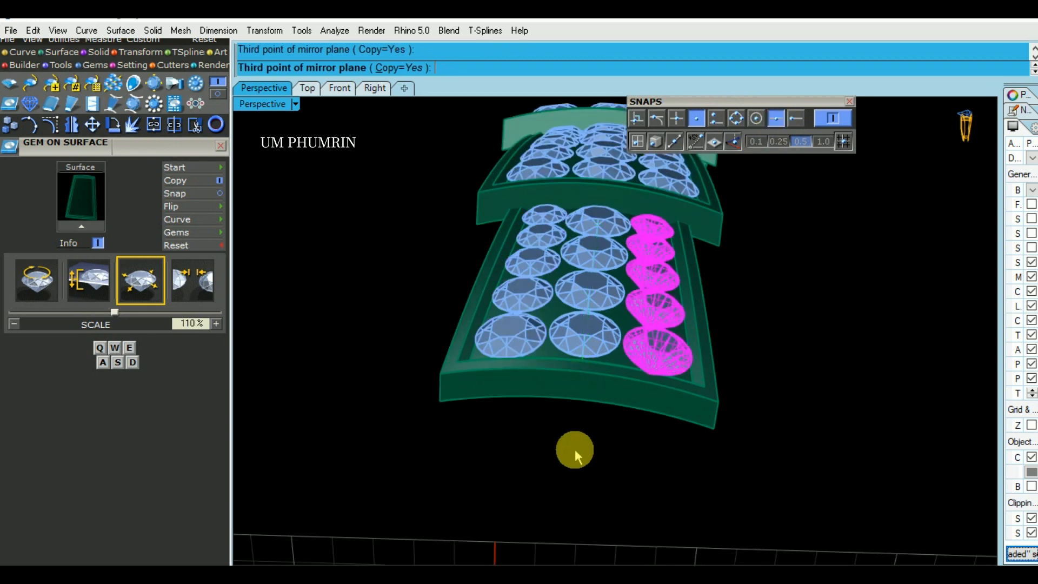
# Step: Select the three gem rows on the end plate and group them
pyautogui.scroll(-3, 757, 357)
pyautogui.moveTo(757, 357); pyautogui.dragTo(654, 411, button='right')
pyautogui.click(592, 407)
pyautogui.keyDown('shift'); pyautogui.click(567, 390); pyautogui.keyUp('shift')
pyautogui.keyDown('shift'); pyautogui.click(539, 374); pyautogui.keyUp('shift')
pyautogui.hotkey('ctrl', 'g')
# Step: Show the hidden bangle parts and save the model
pyautogui.moveTo(772, 373); pyautogui.dragTo(630, 387, button='right')
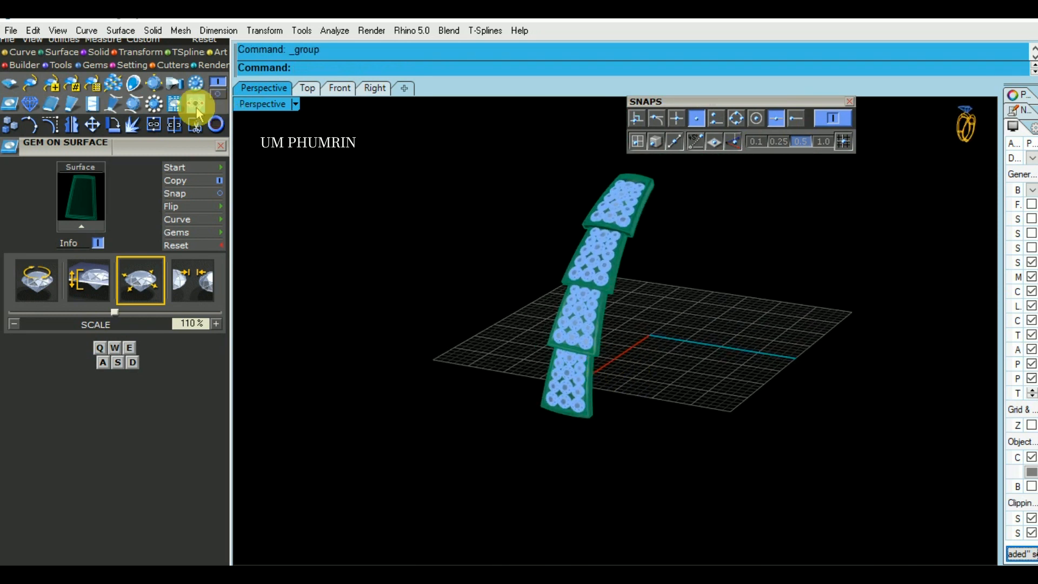
pyautogui.scroll(3, 181, 241)
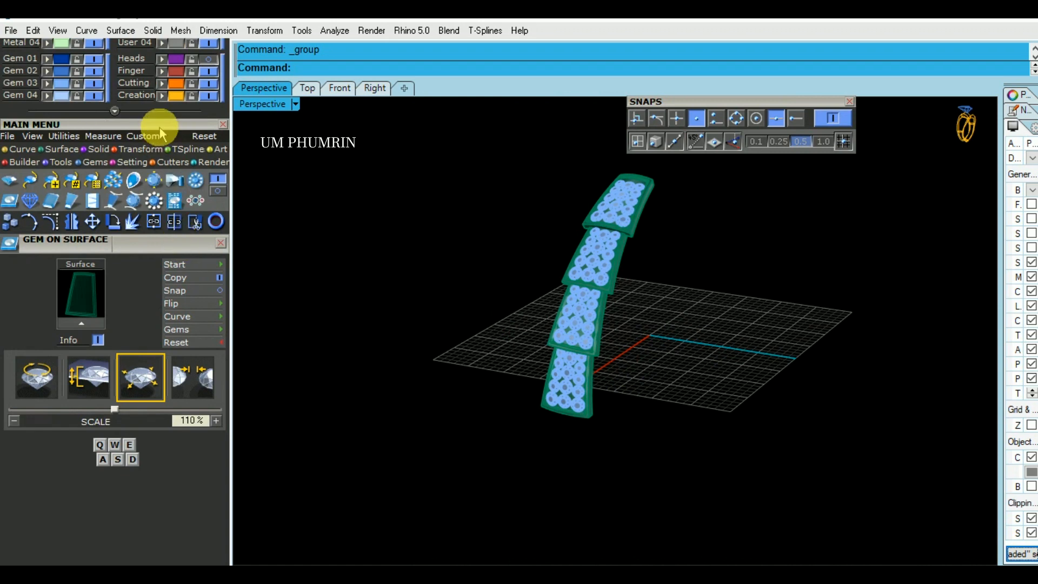
pyautogui.scroll(3, 160, 127)
pyautogui.click(196, 81)
pyautogui.moveTo(626, 250); pyautogui.dragTo(645, 372, button='right')
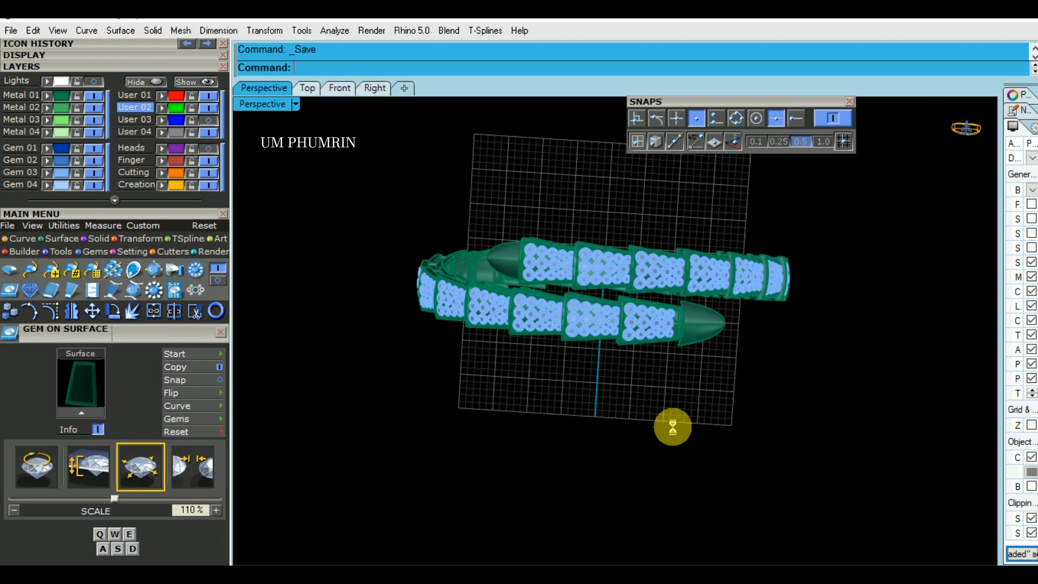
pyautogui.moveTo(692, 436); pyautogui.dragTo(735, 440, button='right')
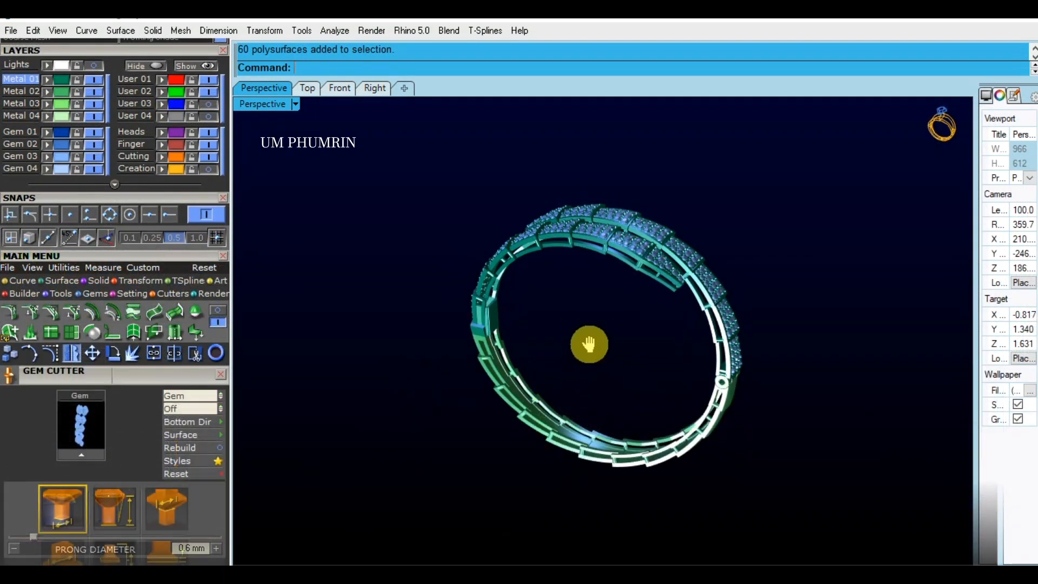
# Step: Turn off the Gem 03 layer to hide the gems on the finished bangle
pyautogui.moveTo(586, 343); pyautogui.dragTo(941, 455, button='right')
pyautogui.moveTo(479, 467); pyautogui.dragTo(474, 424, button='right')
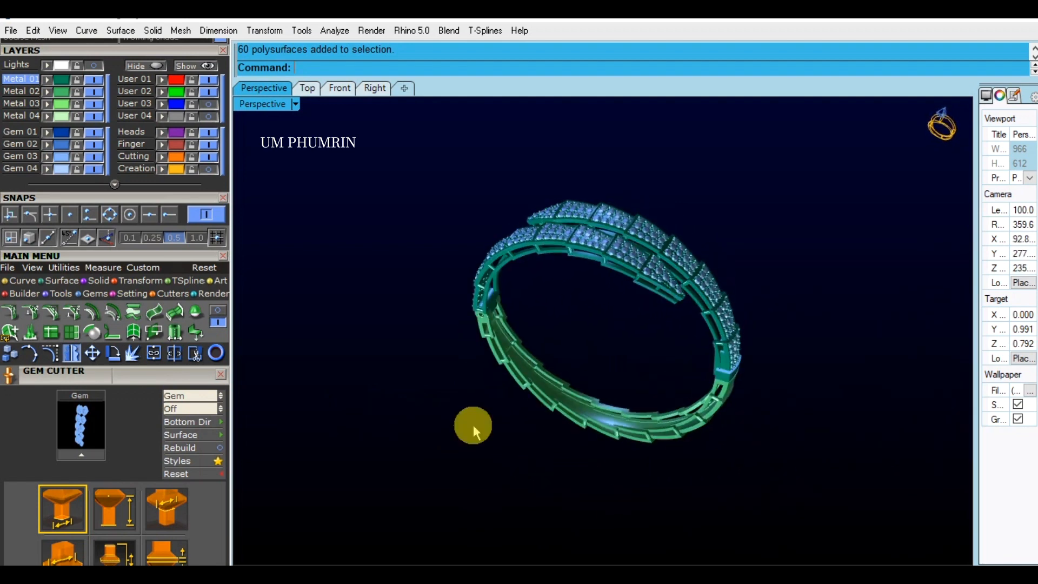
pyautogui.click(95, 156)
pyautogui.scroll(5, 582, 303)
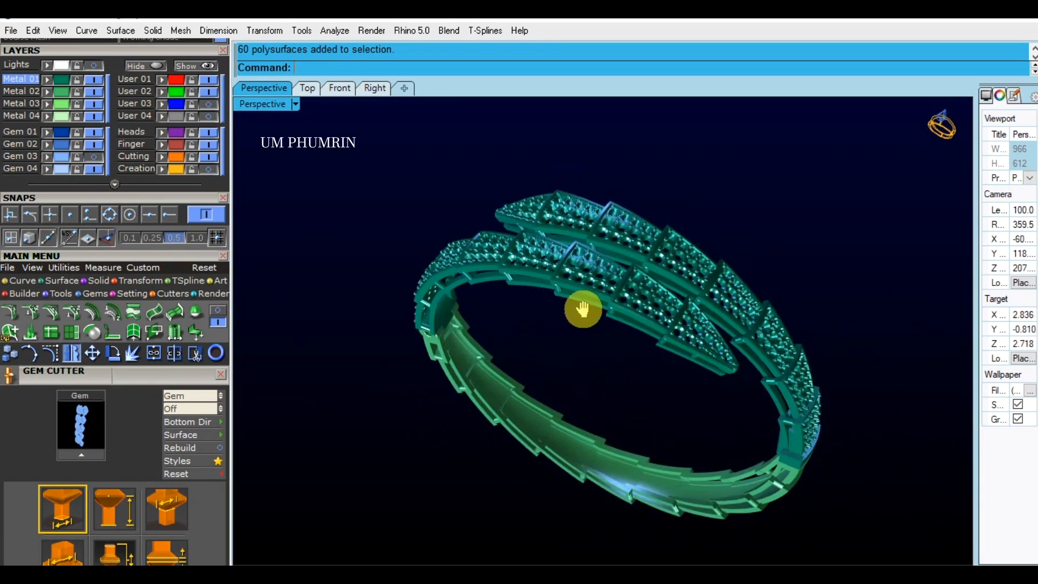
# Step: Select all the visible solids, calculate their total volume, and clear the selection
pyautogui.hotkey('ctrl', 'a')
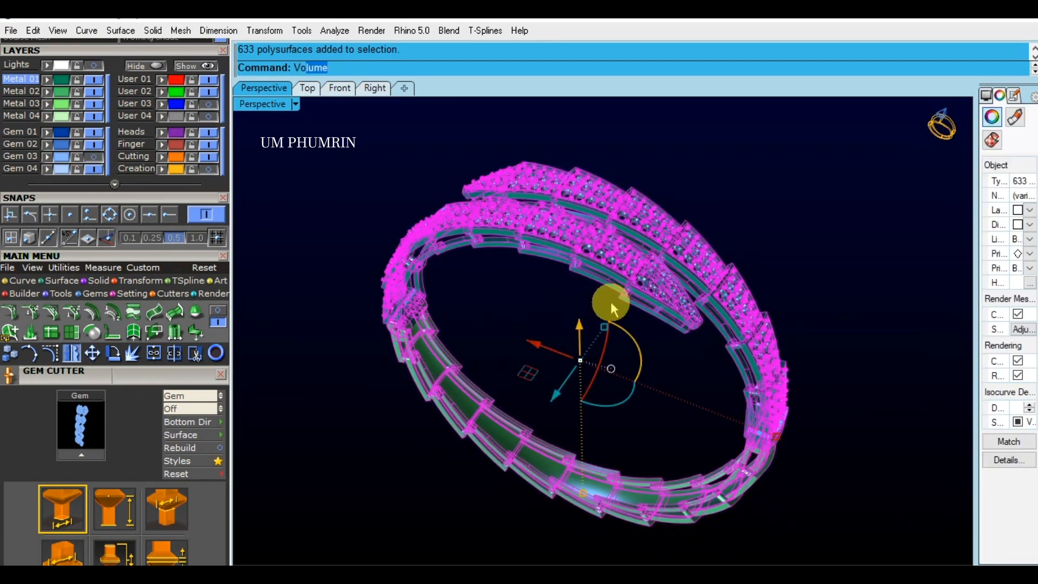
pyautogui.press('Return')
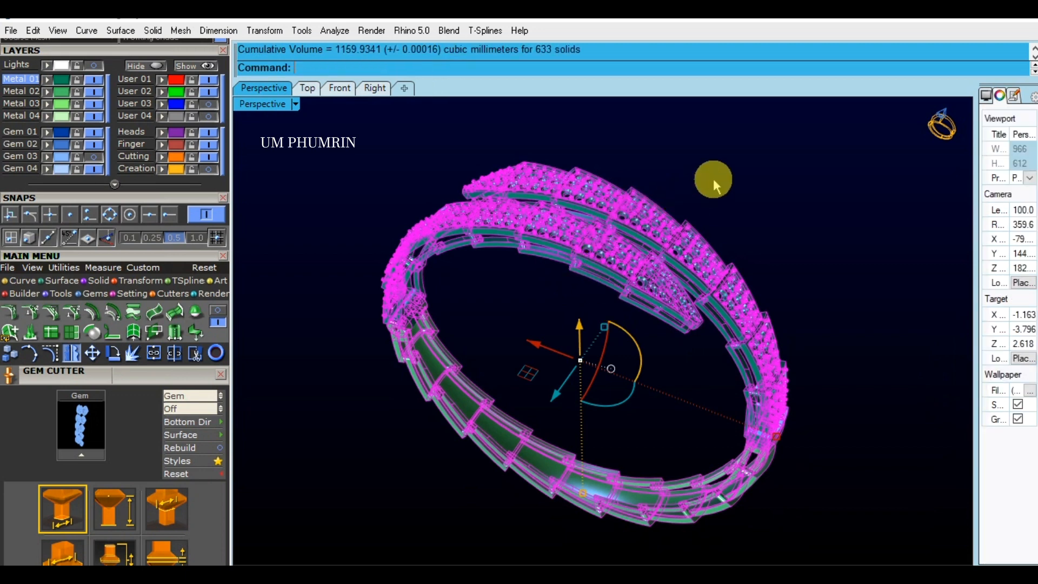
pyautogui.press('Escape')
# Step: Highlight the whole-number part of the bangle's calculated volume, open Calculator and enter 1159
pyautogui.moveTo(356, 52); pyautogui.dragTo(338, 53)
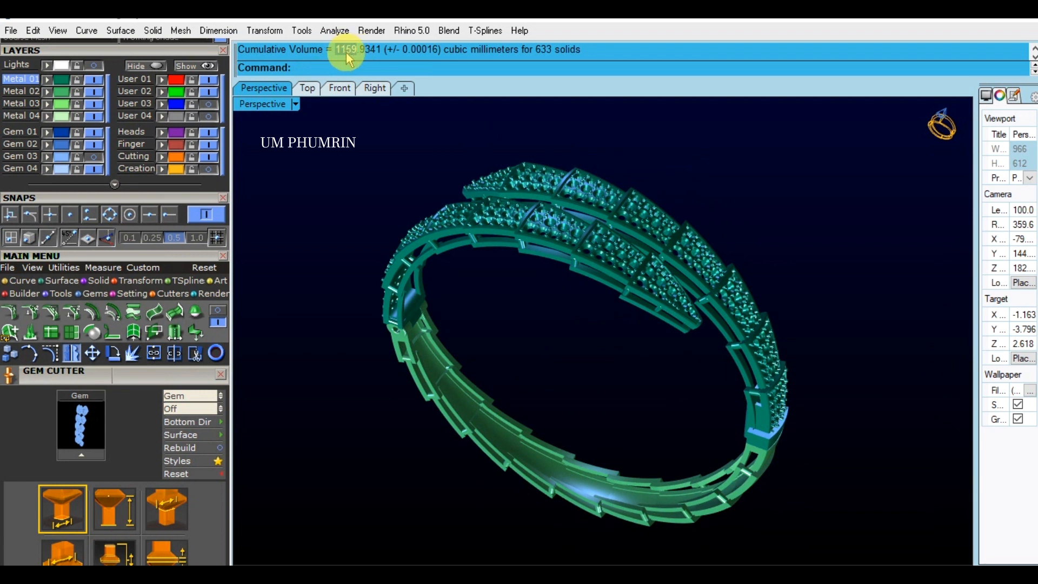
pyautogui.click(609, 563)
pyautogui.click(787, 309)
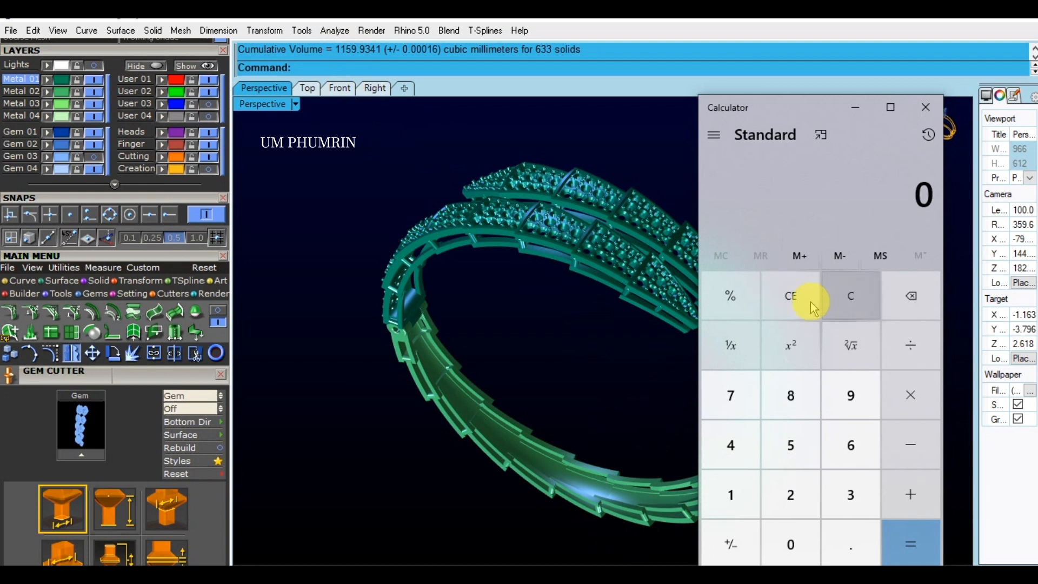
pyautogui.moveTo(356, 53); pyautogui.dragTo(343, 53)
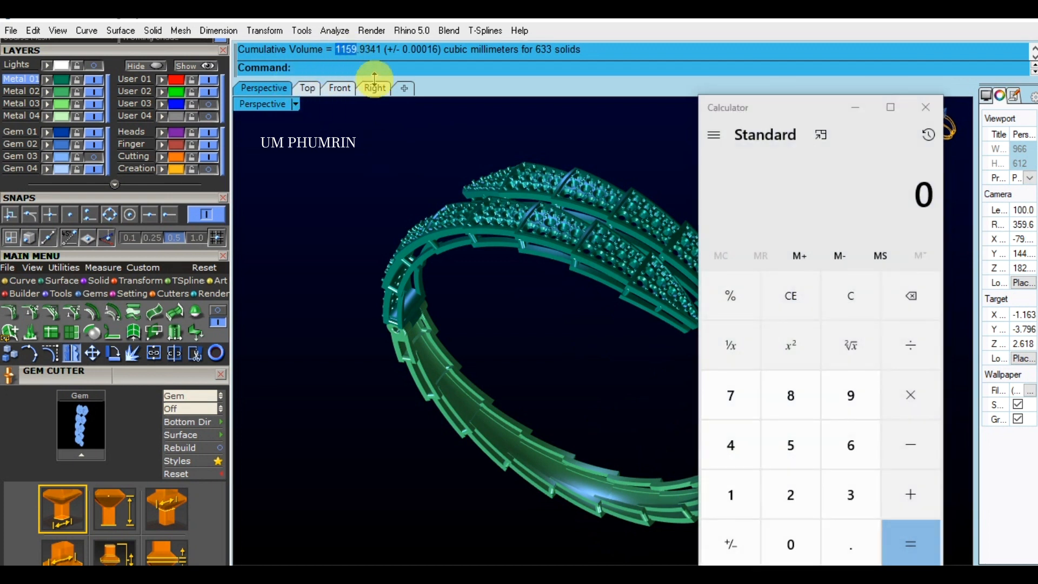
pyautogui.click(731, 494)
pyautogui.click(731, 495)
pyautogui.click(790, 445)
pyautogui.click(851, 395)
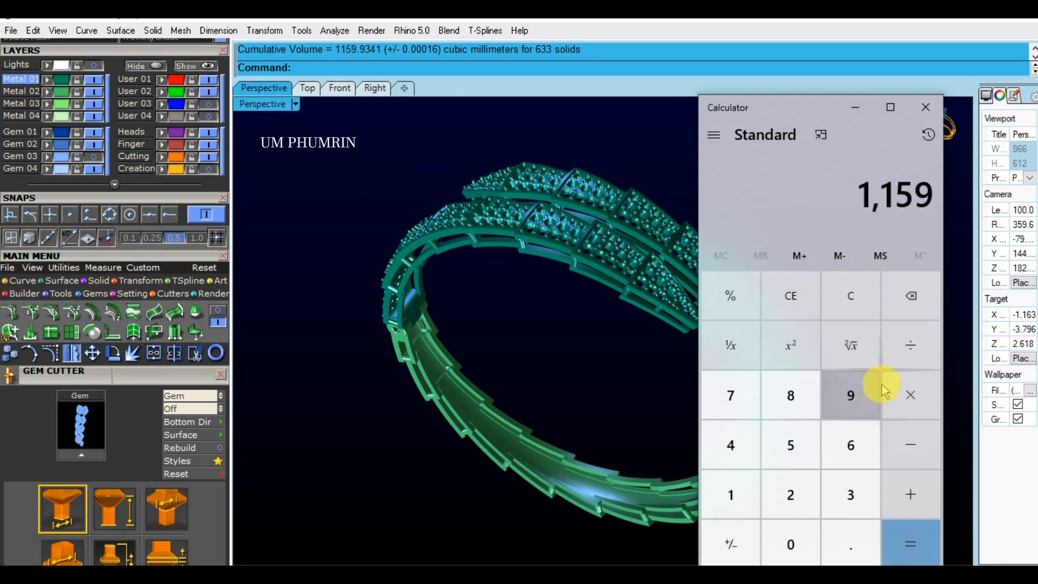
# Step: Multiply the entered volume by 0.41 to calculate the weight, and highlight the whole-number part of the result
pyautogui.click(904, 405)
pyautogui.click(851, 544)
pyautogui.click(736, 465)
pyautogui.click(727, 494)
pyautogui.click(910, 541)
pyautogui.moveTo(886, 202)
pyautogui.mouseDown()
pyautogui.moveTo(839, 197)
pyautogui.moveTo(885, 196)
pyautogui.mouseUp()
pyautogui.click(884, 196)
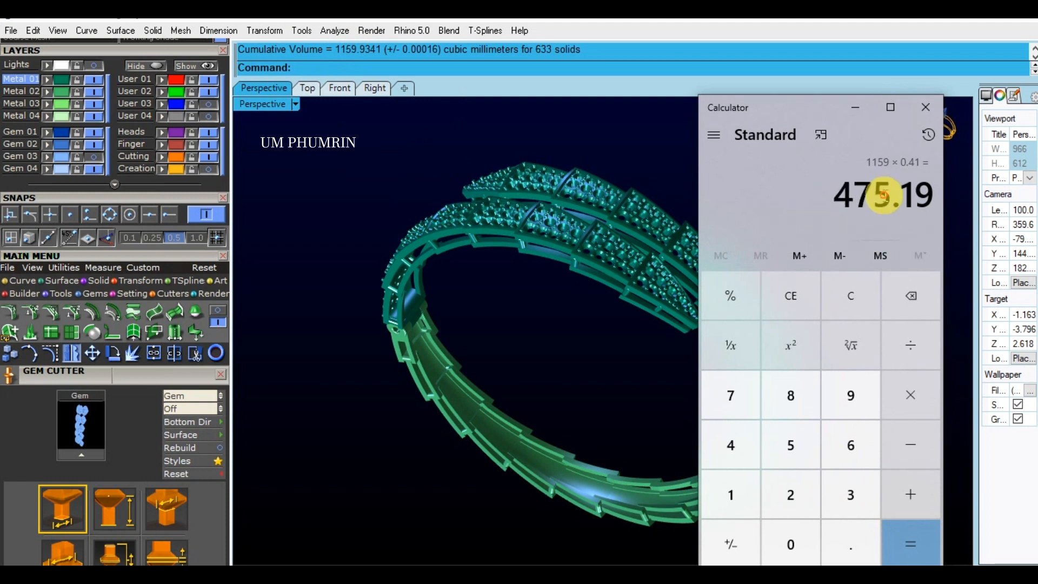
pyautogui.click(840, 193)
pyautogui.moveTo(784, 105); pyautogui.dragTo(632, 84)
pyautogui.moveTo(682, 174); pyautogui.dragTo(728, 171)
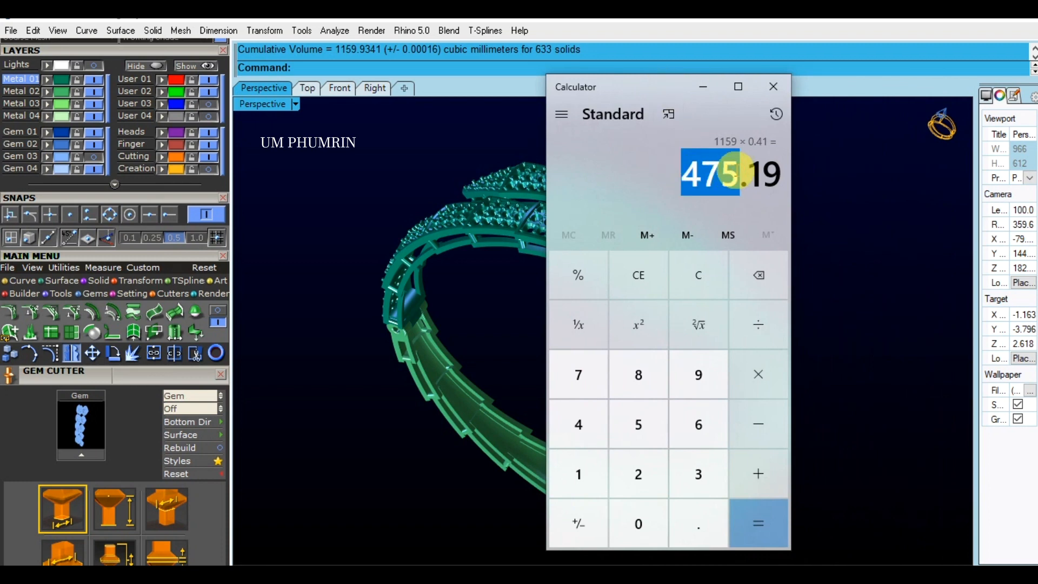
# Step: Close Calculator and examine the finished spiral bangle from several angles in the perspective view
pyautogui.click(774, 93)
pyautogui.moveTo(815, 231); pyautogui.dragTo(801, 235, button='right')
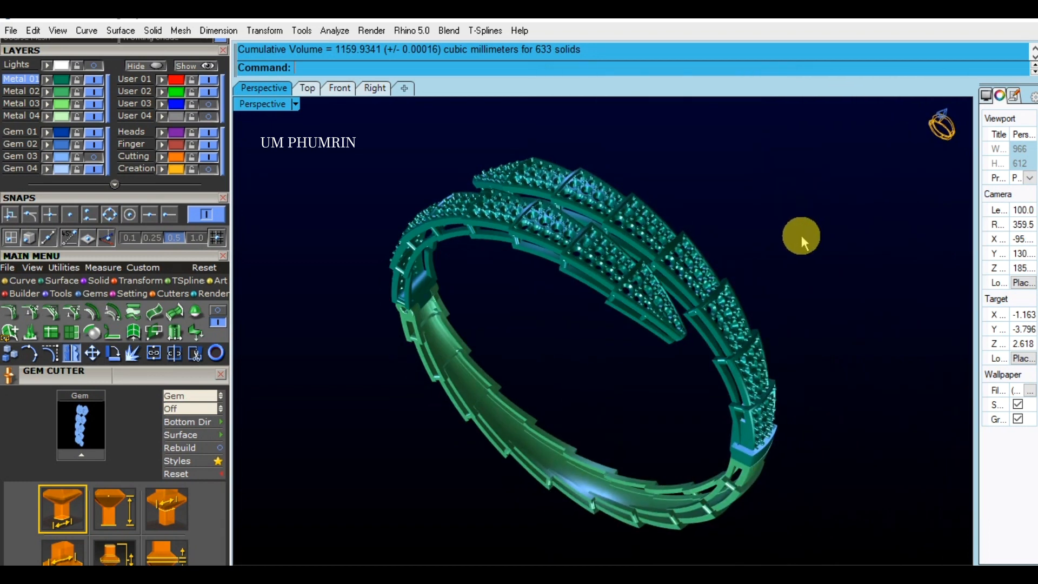
pyautogui.moveTo(602, 294); pyautogui.dragTo(635, 300, button='right')
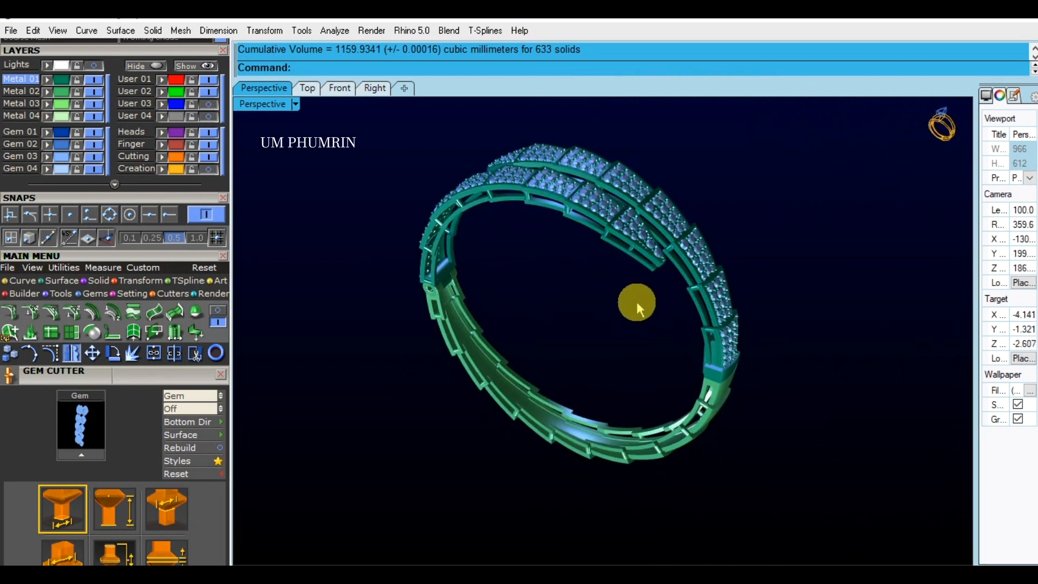
pyautogui.moveTo(571, 370); pyautogui.dragTo(514, 420, button='right')
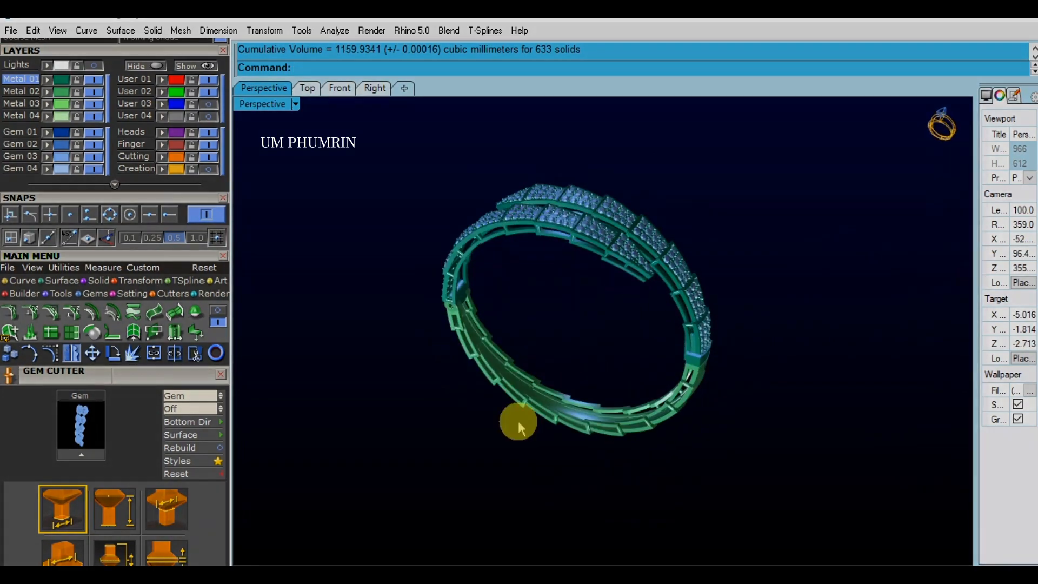